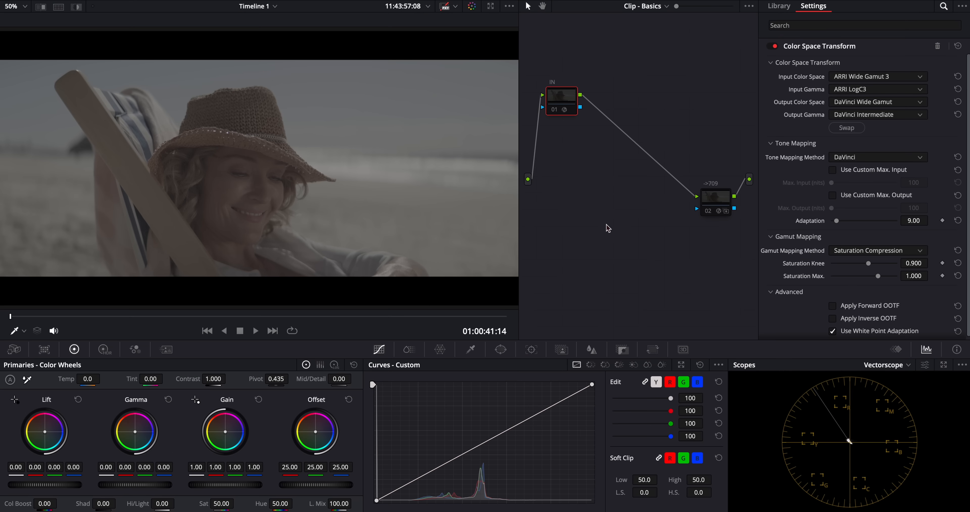
- Review the project's color management and master settings without changing them, and bring up the IN node's color space transform
{"action": "left_click", "coordinate": [955, 509]}
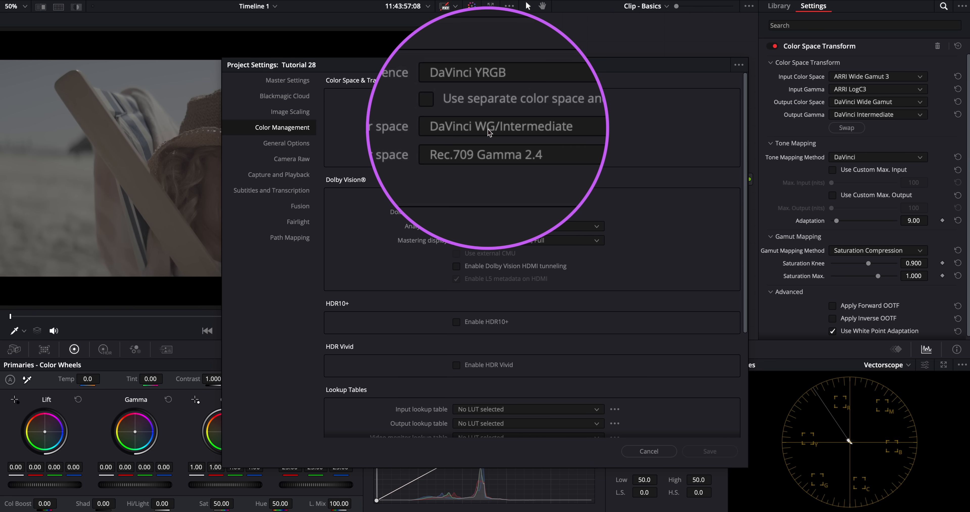
{"action": "left_click", "coordinate": [298, 81]}
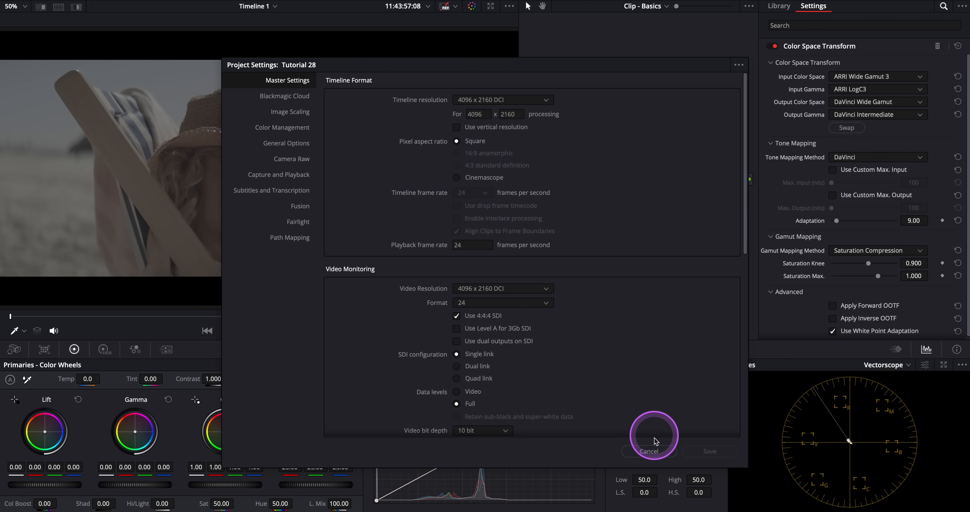
{"action": "left_click", "coordinate": [648, 451]}
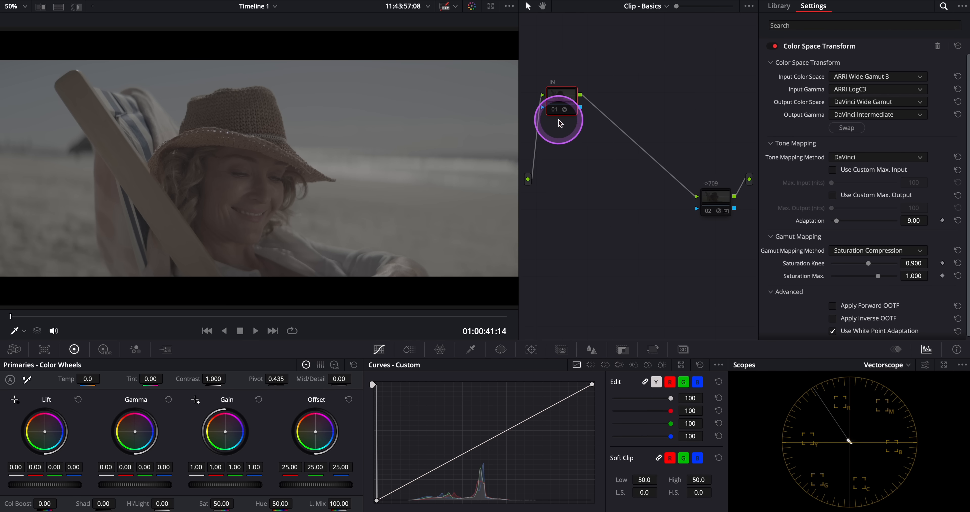
{"action": "left_click", "coordinate": [558, 98]}
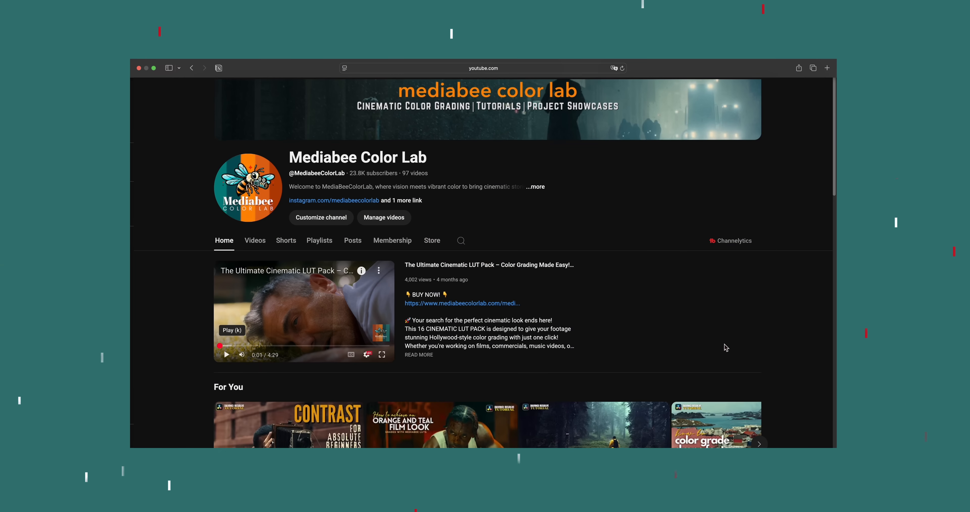
{"action": "scroll", "coordinate": [725, 347], "scroll_direction": "down", "scroll_amount": 4}
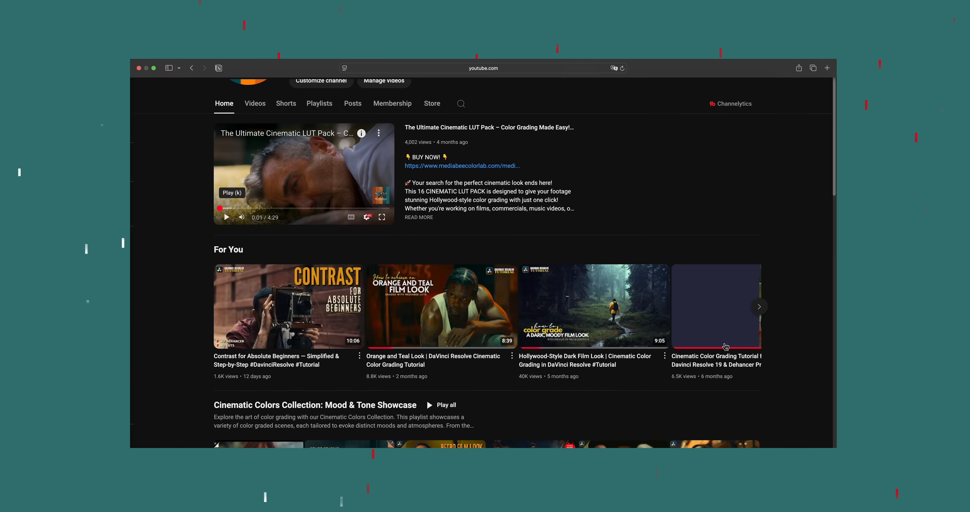
{"action": "scroll", "coordinate": [725, 347], "scroll_direction": "down", "scroll_amount": 3}
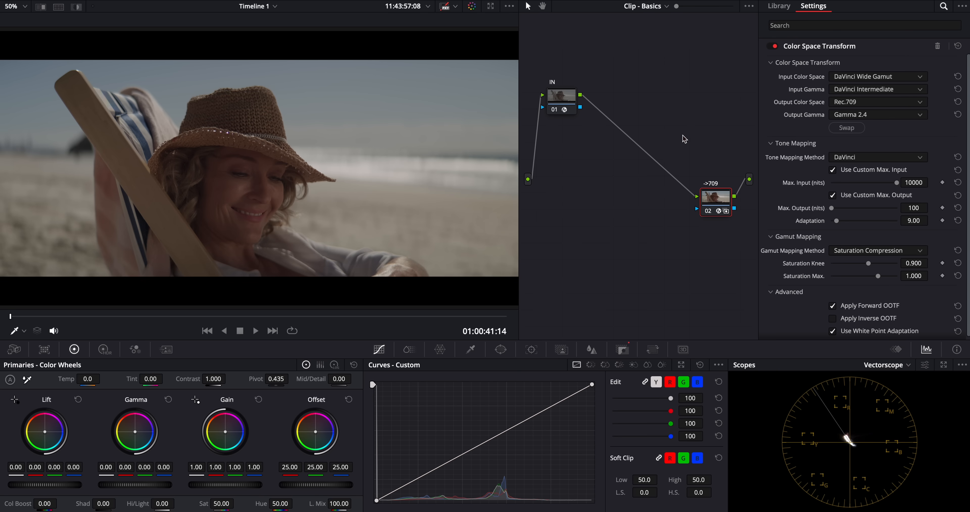
- Add a serial node after the IN node, label it Balance and keep it selected
{"action": "left_click", "coordinate": [576, 101]}
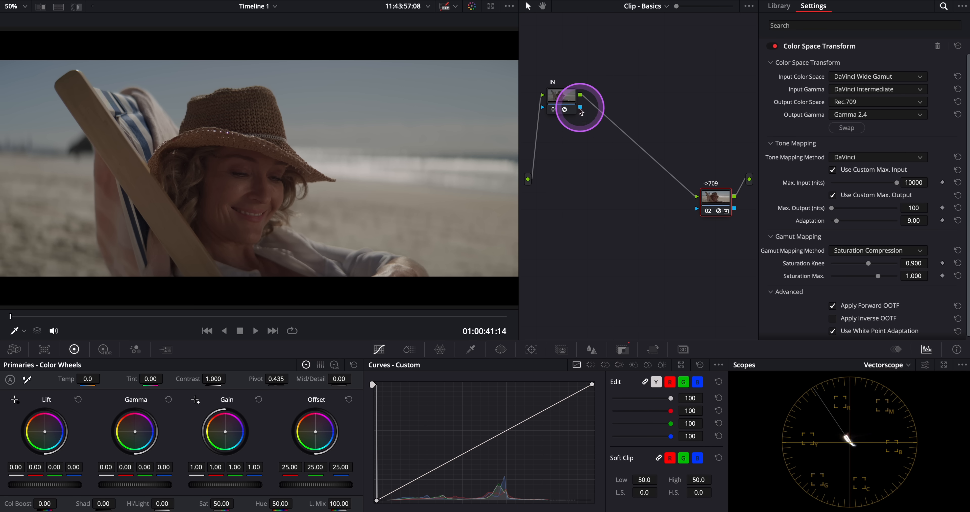
{"action": "right_click", "coordinate": [566, 98]}
{"action": "mouse_move", "coordinate": [601, 152]}
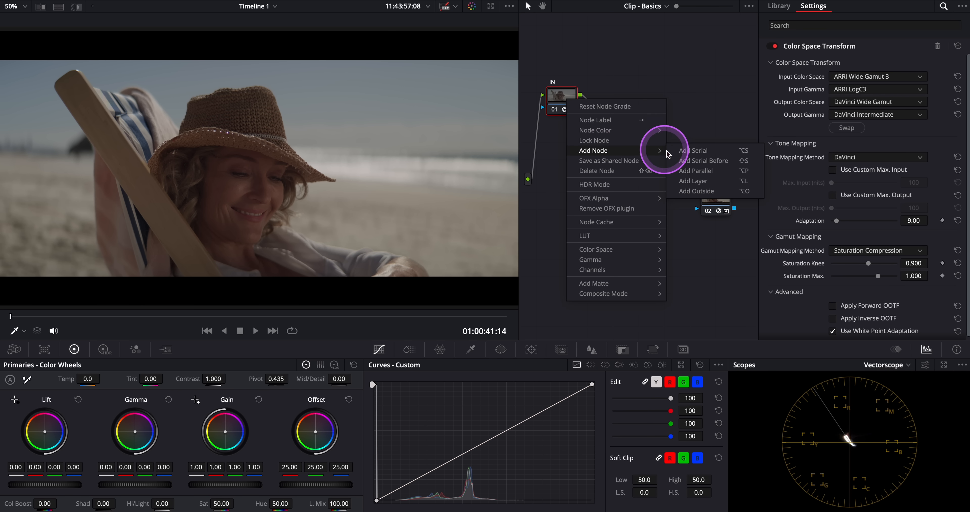
{"action": "left_click", "coordinate": [679, 150]}
{"action": "type", "text": "Balance"}
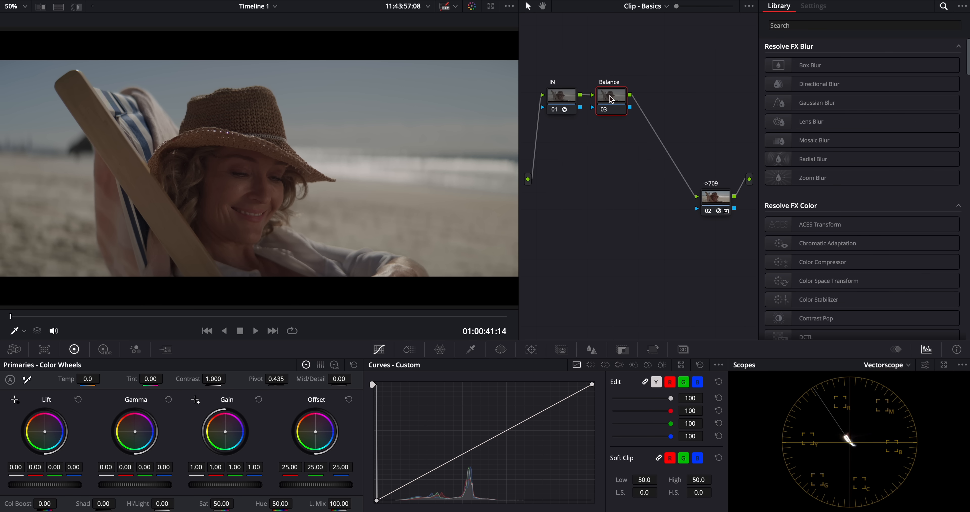
{"action": "left_click", "coordinate": [610, 98]}
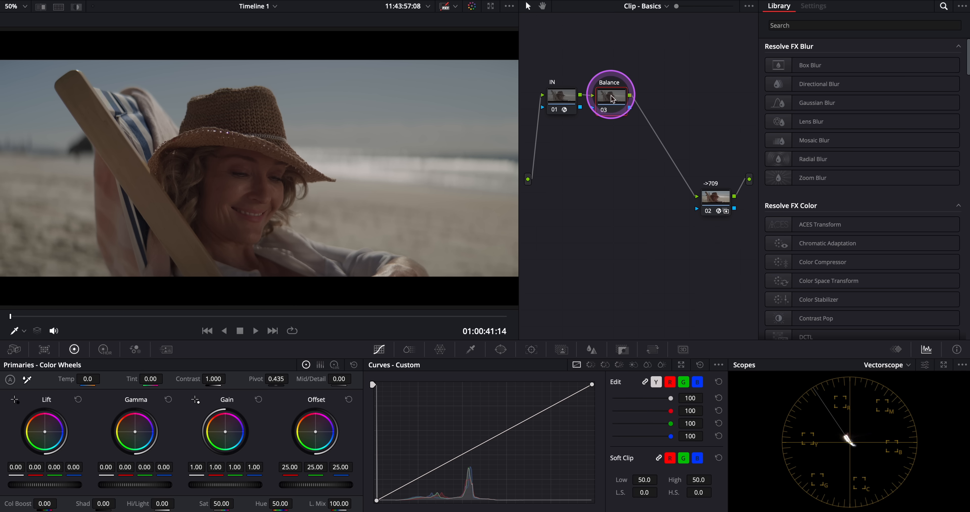
- Place a small circular window with softness 0 on the woman's cheek in the Balance node
{"action": "left_click", "coordinate": [848, 446]}
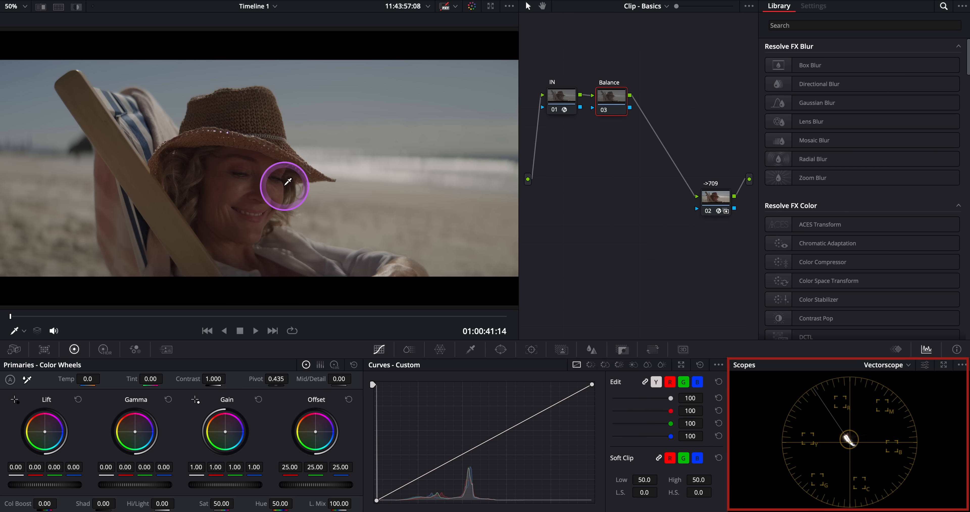
{"action": "left_click", "coordinate": [501, 349]}
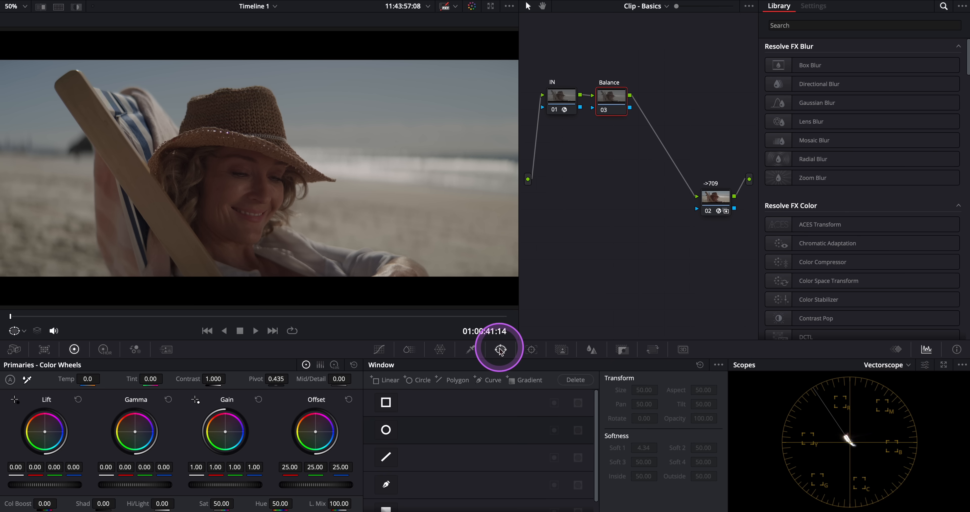
{"action": "left_click", "coordinate": [384, 431]}
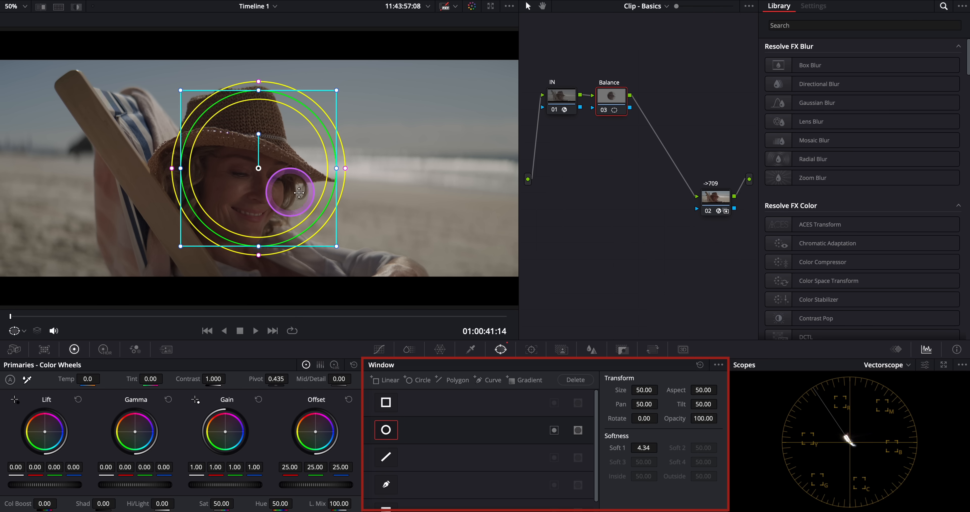
{"action": "left_click_drag", "start_coordinate": [338, 248], "coordinate": [273, 194]}
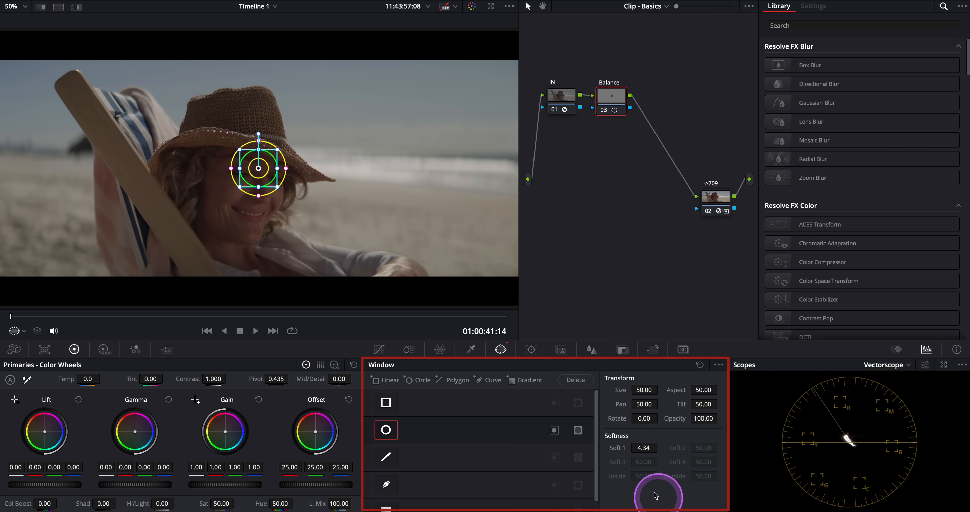
{"action": "left_click", "coordinate": [642, 449]}
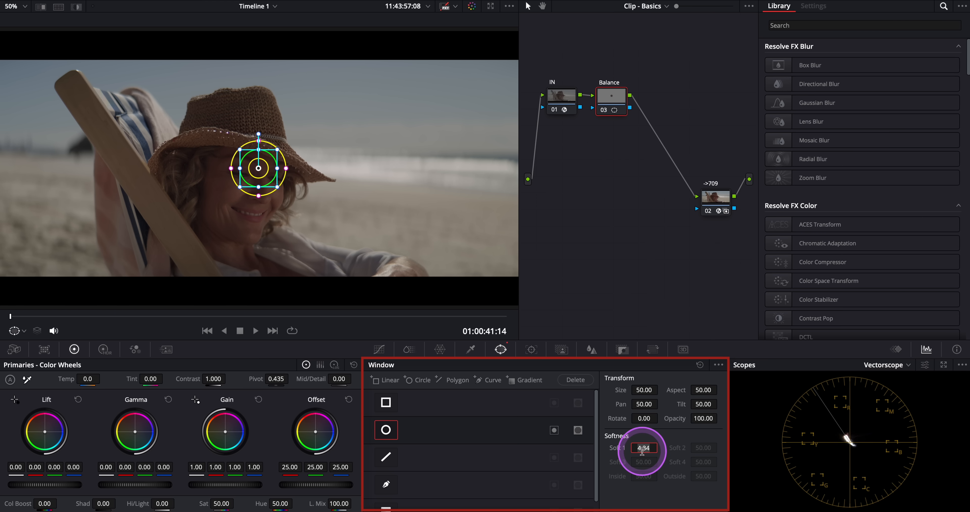
{"action": "key", "text": "Return"}
{"action": "left_click_drag", "start_coordinate": [259, 168], "coordinate": [276, 201]}
{"action": "scroll", "coordinate": [295, 193], "scroll_direction": "up", "scroll_amount": 1}
{"action": "scroll", "coordinate": [296, 195], "scroll_direction": "up", "scroll_amount": 5}
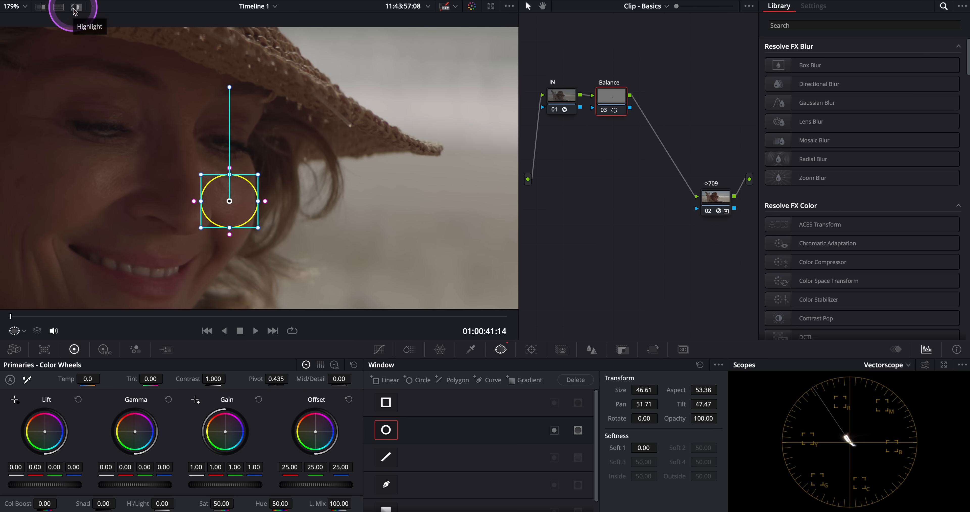
- Isolate the windowed cheek with Highlight, return to the normal view and reset the Balance node's window
{"action": "left_click", "coordinate": [76, 7]}
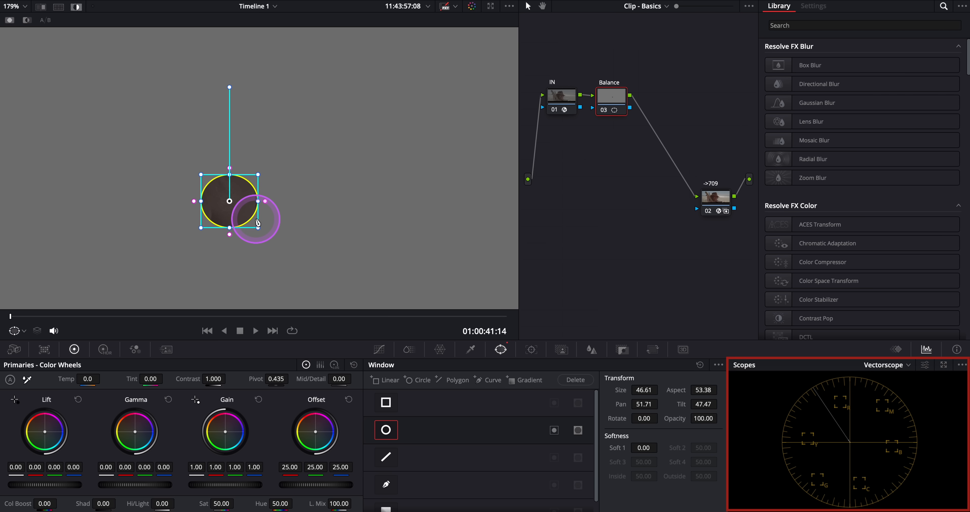
{"action": "left_click", "coordinate": [76, 7]}
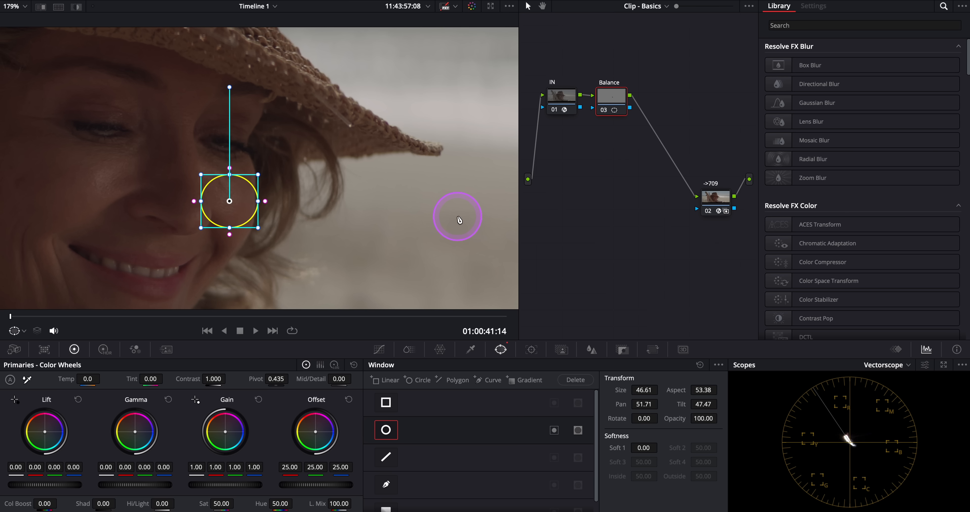
{"action": "left_click", "coordinate": [699, 366]}
- Add a corrector node labelled Skin Check below the IN node and connect the source to its input
{"action": "right_click", "coordinate": [550, 199]}
{"action": "mouse_move", "coordinate": [592, 231]}
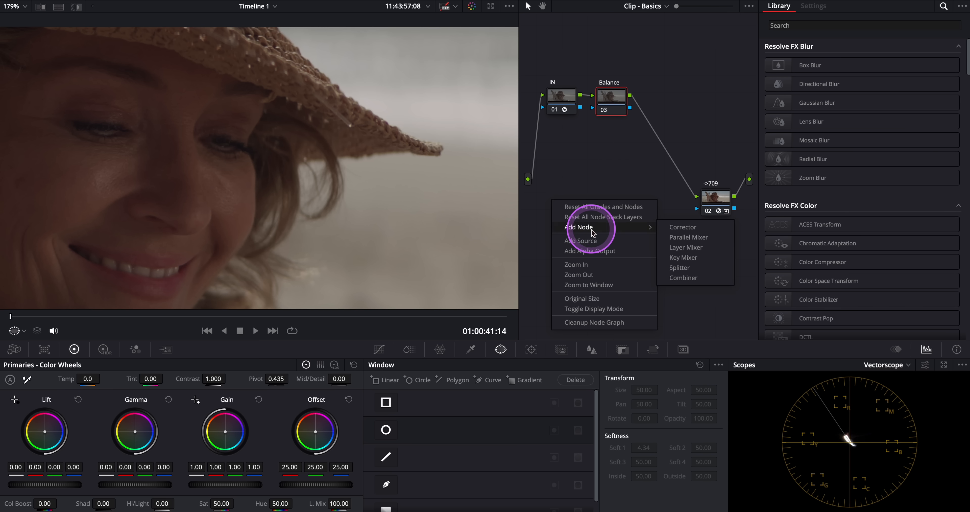
{"action": "left_click", "coordinate": [682, 227]}
{"action": "left_click_drag", "start_coordinate": [547, 199], "coordinate": [565, 214]}
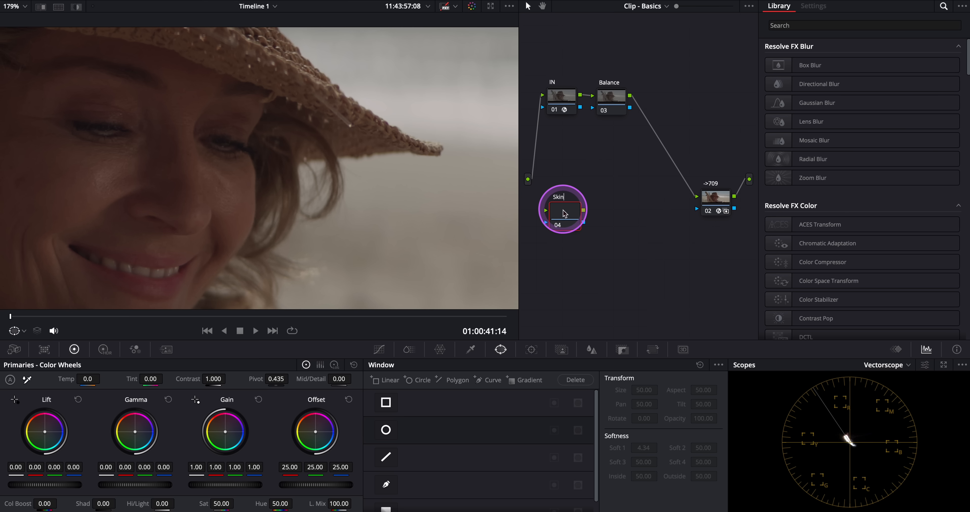
{"action": "key", "text": "Return"}
{"action": "left_click_drag", "start_coordinate": [528, 178], "coordinate": [546, 211]}
- Place a circular window on the woman's cheek in the Skin Check node, about size 4.31, pan 51.76 and tilt 47.40, with softness 0
{"action": "left_click", "coordinate": [418, 380]}
{"action": "left_click_drag", "start_coordinate": [444, 106], "coordinate": [196, 107]}
{"action": "left_click_drag", "start_coordinate": [166, 106], "coordinate": [231, 204]}
{"action": "left_click_drag", "start_coordinate": [261, 203], "coordinate": [255, 203]}
{"action": "left_click_drag", "start_coordinate": [643, 447], "coordinate": [599, 320]}
- Connect the Skin Check node's key output to the ->709 node's key input and enable 2x zoom on the vectorscope
{"action": "left_click_drag", "start_coordinate": [583, 222], "coordinate": [698, 211]}
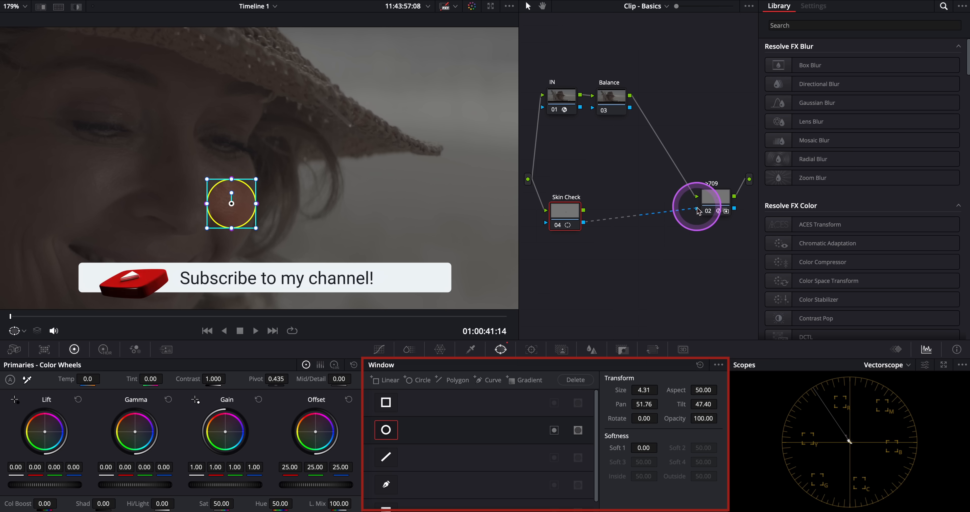
{"action": "left_click", "coordinate": [748, 206]}
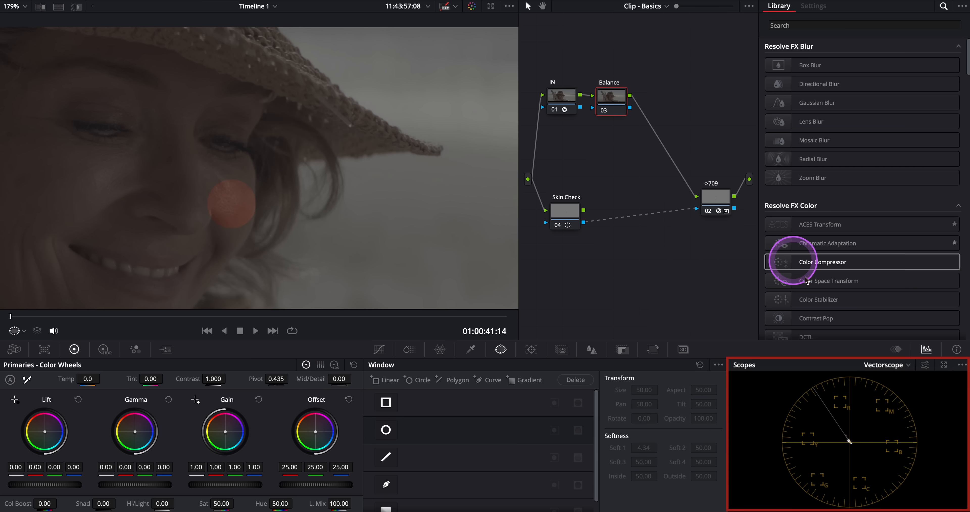
{"action": "left_click", "coordinate": [917, 371]}
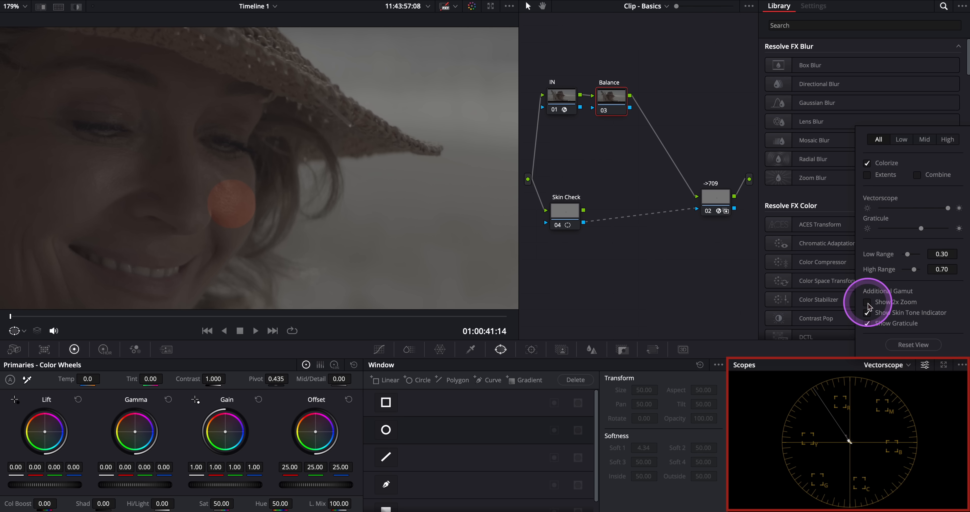
{"action": "left_click", "coordinate": [850, 443]}
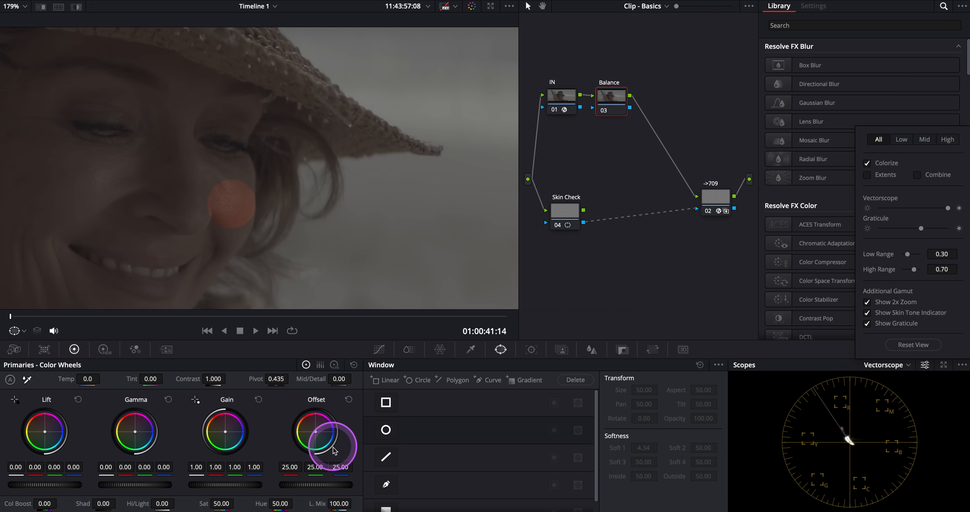
- Balance the skin tone in the Balance node with the HDR color wheels and disconnect the Skin Check key from the ->709 node
{"action": "left_click", "coordinate": [104, 349]}
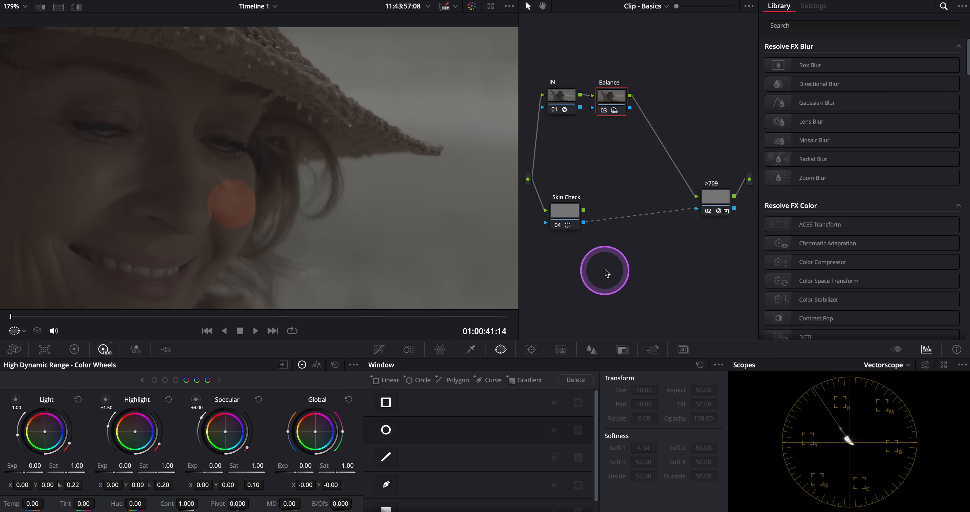
{"action": "left_click", "coordinate": [696, 209]}
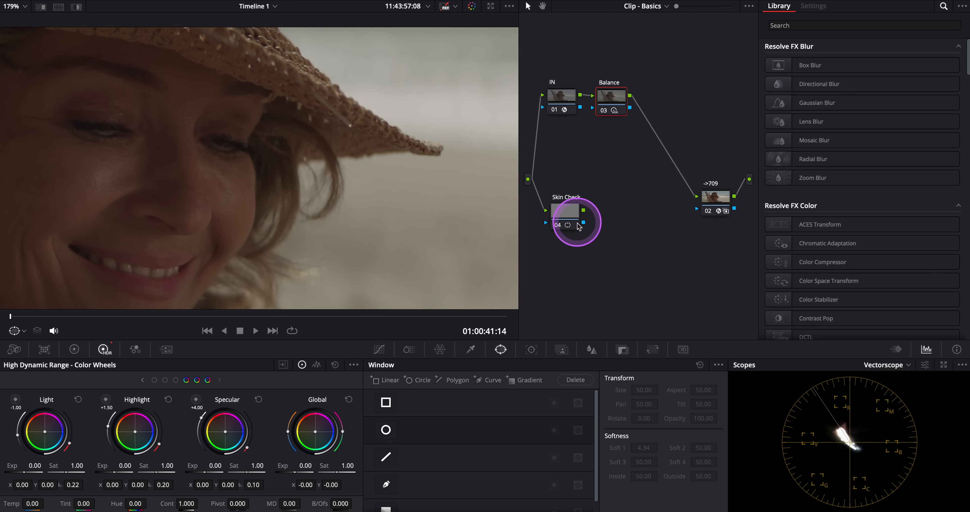
- Fit the image to the viewer and inspect the balanced shot in full screen
{"action": "key", "text": "shift+z"}
{"action": "key", "text": "super+f"}
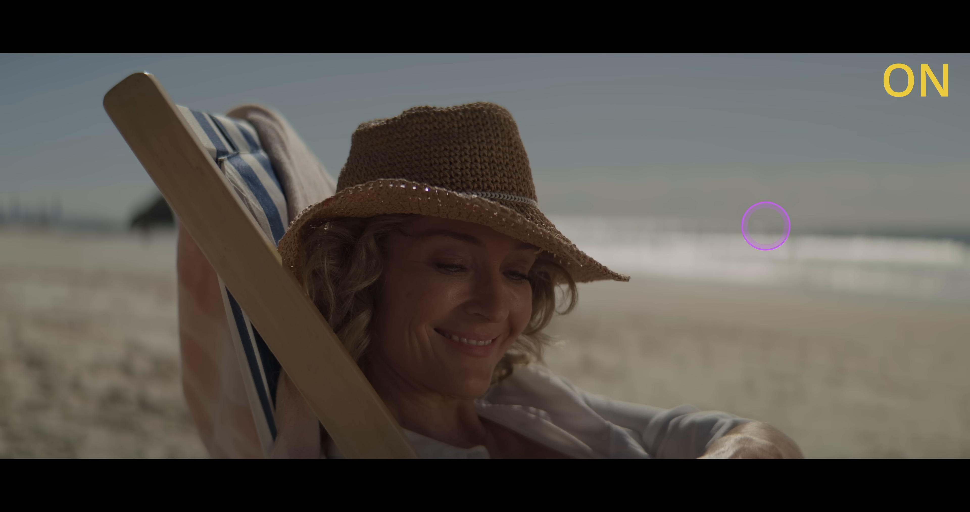
{"action": "key", "text": "Escape"}
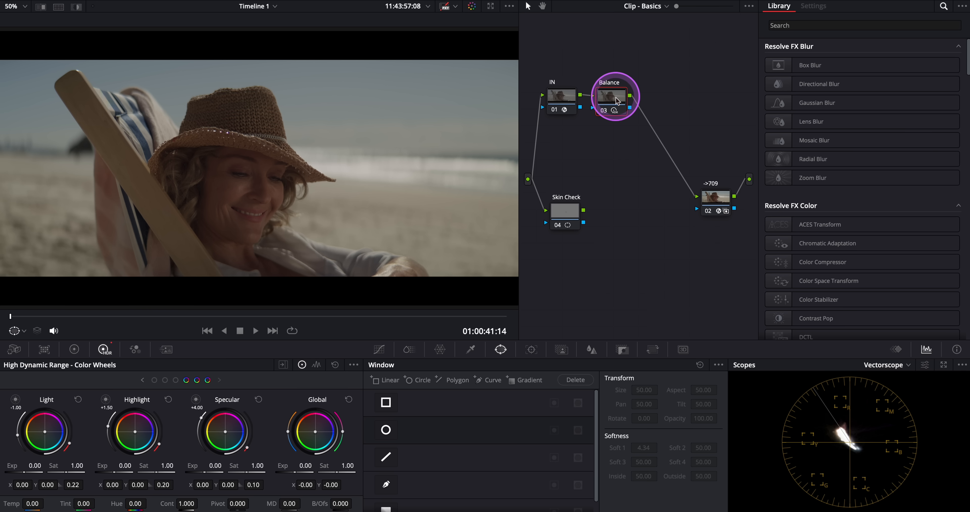
- Move the ->709 node closer to Skin Check and add a serial node directly after it
{"action": "left_click_drag", "start_coordinate": [717, 203], "coordinate": [633, 200]}
{"action": "right_click", "coordinate": [635, 198]}
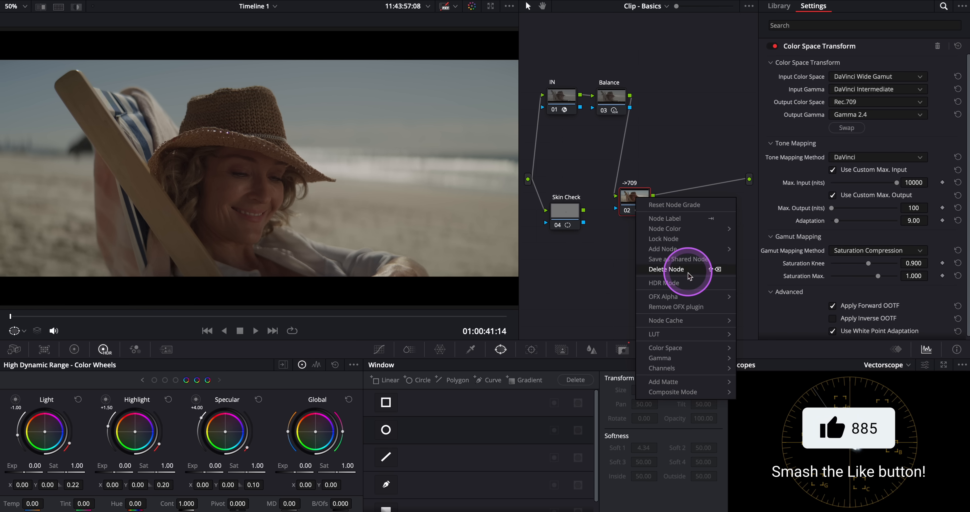
{"action": "mouse_move", "coordinate": [684, 250]}
{"action": "left_click", "coordinate": [725, 298]}
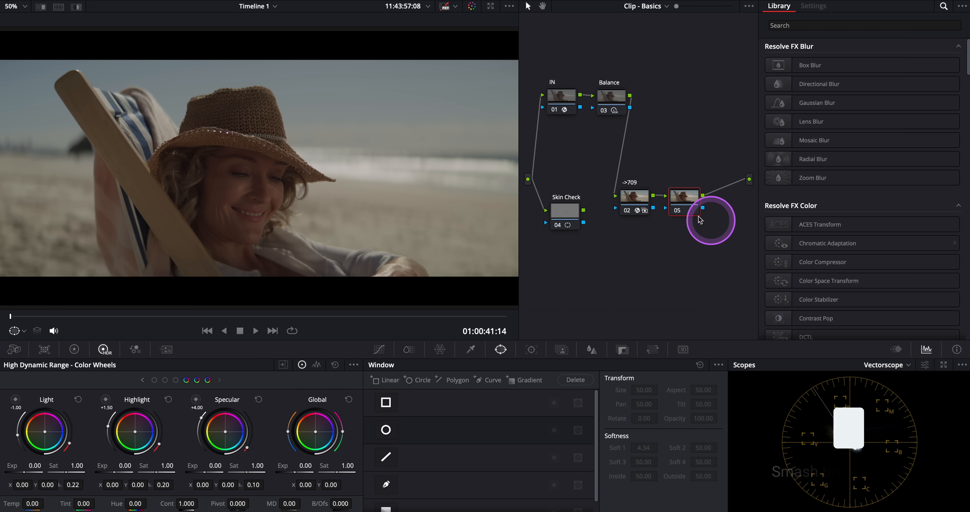
{"action": "left_click", "coordinate": [690, 198]}
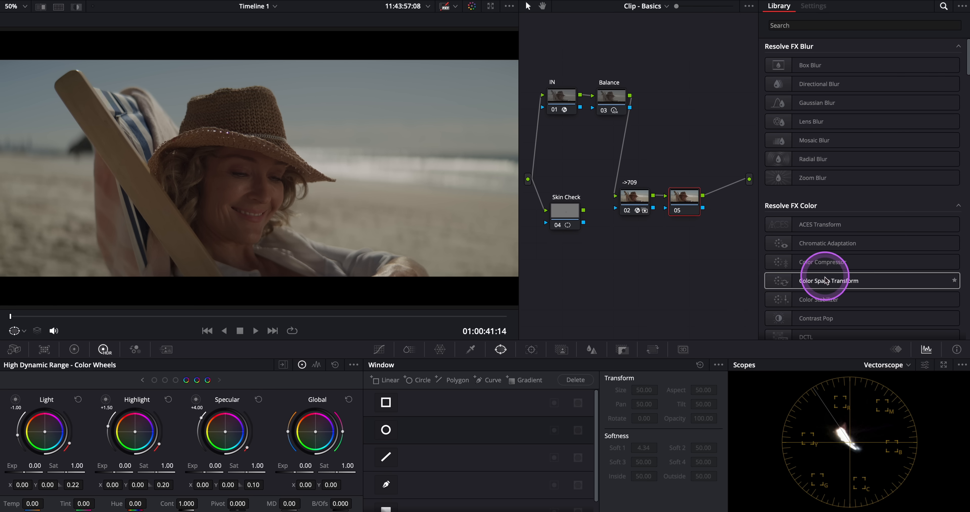
- Apply a Color Space Transform to node 05 and set its input color space and input gamma to Rec.709
{"action": "left_click_drag", "start_coordinate": [819, 284], "coordinate": [751, 265]}
{"action": "left_click_drag", "start_coordinate": [687, 201], "coordinate": [687, 203]}
{"action": "left_click", "coordinate": [866, 76]}
{"action": "scroll", "coordinate": [866, 150], "scroll_direction": "down", "scroll_amount": 10}
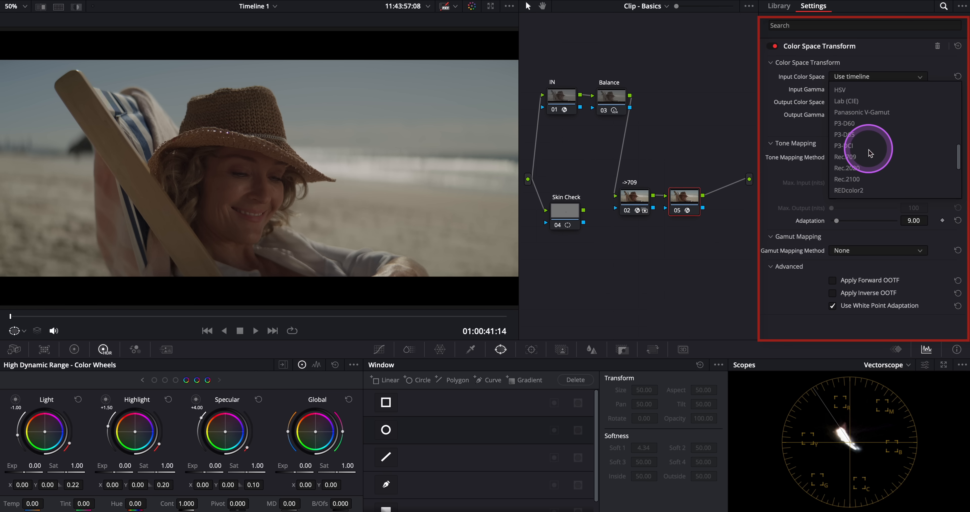
{"action": "left_click", "coordinate": [862, 156]}
{"action": "left_click", "coordinate": [866, 89]}
{"action": "scroll", "coordinate": [867, 175], "scroll_direction": "down", "scroll_amount": 10}
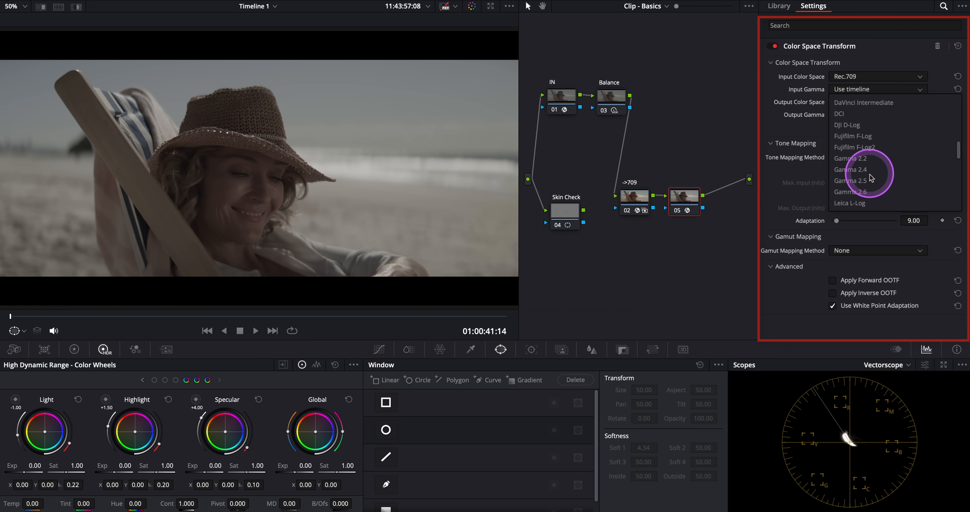
{"action": "left_click", "coordinate": [870, 176]}
- Set the Color Space Transform's output color space to Rec.709 and its output gamma to Cineon Film Log
{"action": "left_click", "coordinate": [873, 103]}
{"action": "scroll", "coordinate": [871, 185], "scroll_direction": "down", "scroll_amount": 5}
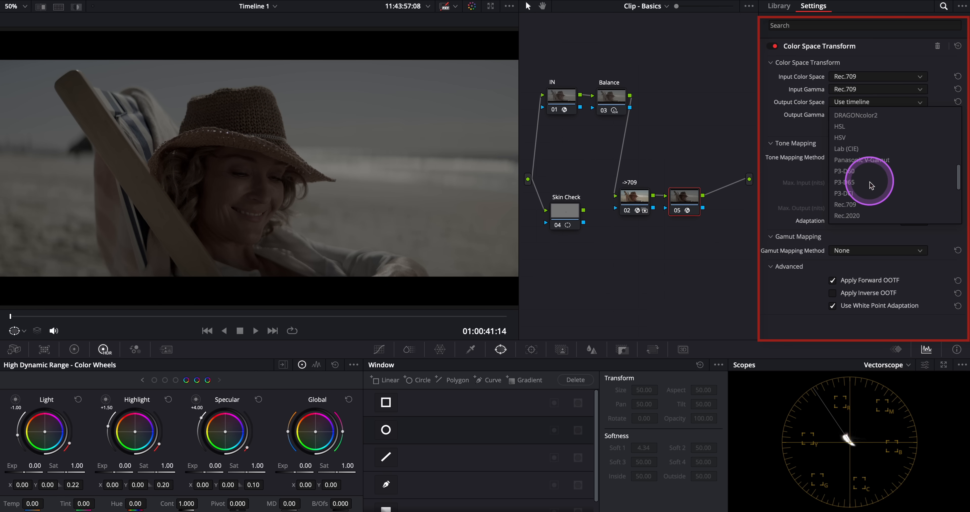
{"action": "left_click", "coordinate": [869, 193]}
{"action": "left_click", "coordinate": [873, 115]}
{"action": "scroll", "coordinate": [876, 195], "scroll_direction": "down", "scroll_amount": 5}
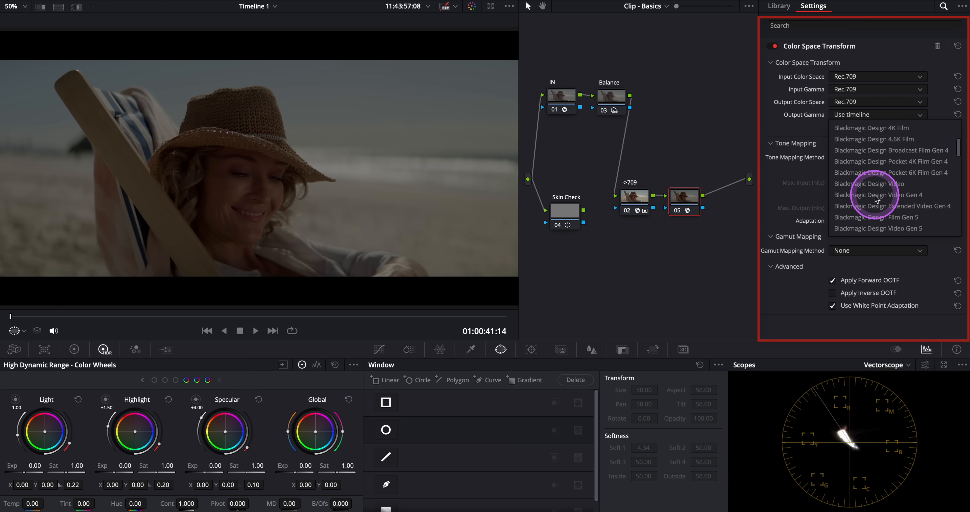
{"action": "left_click", "coordinate": [860, 228]}
- Add a serial node after node 05 and label the two nodes Cineon and Kodak
{"action": "right_click", "coordinate": [690, 199]}
{"action": "mouse_move", "coordinate": [734, 249]}
{"action": "left_click", "coordinate": [816, 249]}
{"action": "left_click", "coordinate": [687, 202]}
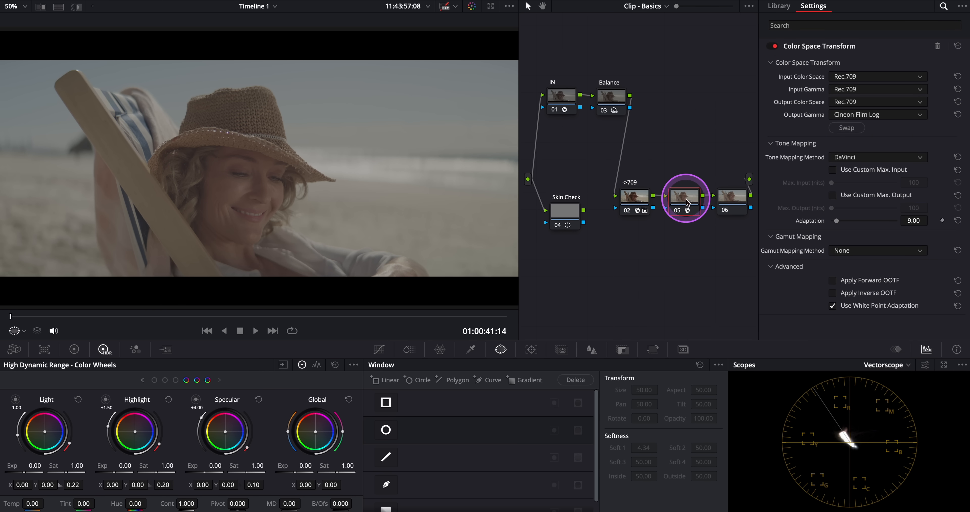
{"action": "left_click", "coordinate": [737, 202]}
{"action": "key", "text": "Return"}
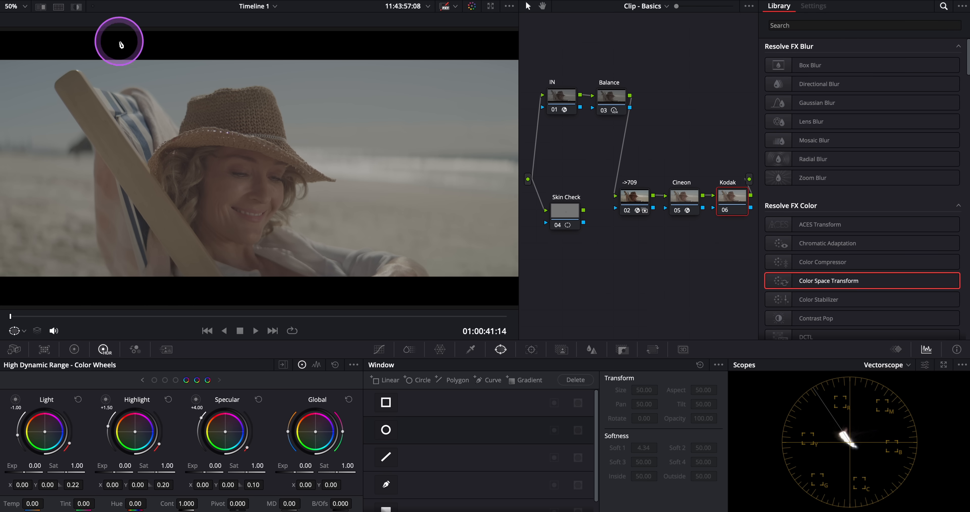
- Apply the Rec709 Kodak 2383 D55 LUT from the Film Looks collection to the Kodak node
{"action": "left_click", "coordinate": [79, 1]}
{"action": "left_click", "coordinate": [41, 170]}
{"action": "left_click_drag", "start_coordinate": [197, 253], "coordinate": [731, 199]}
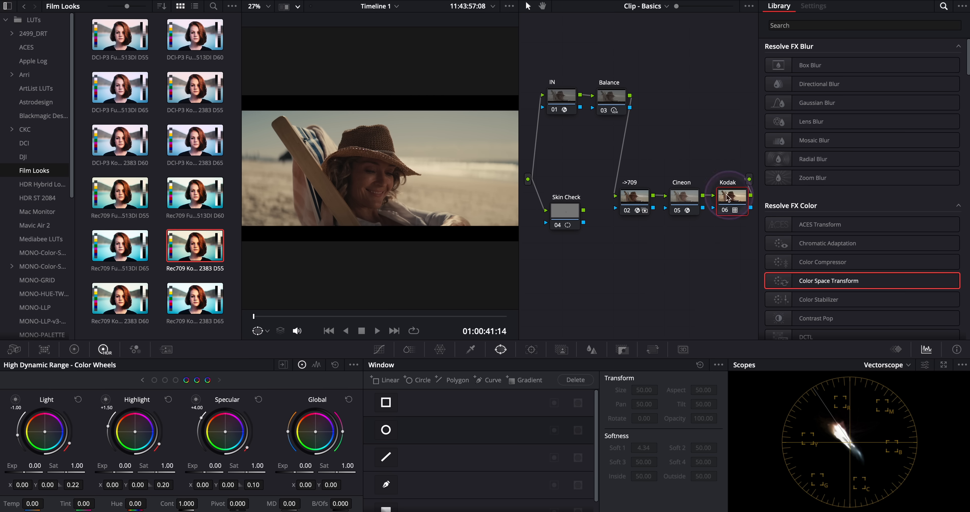
- Add a Contrast node after Balance and, using the waveform scope, set lift to -0.01, gamma to -0.02 and gain to 1.35
{"action": "right_click", "coordinate": [617, 102]}
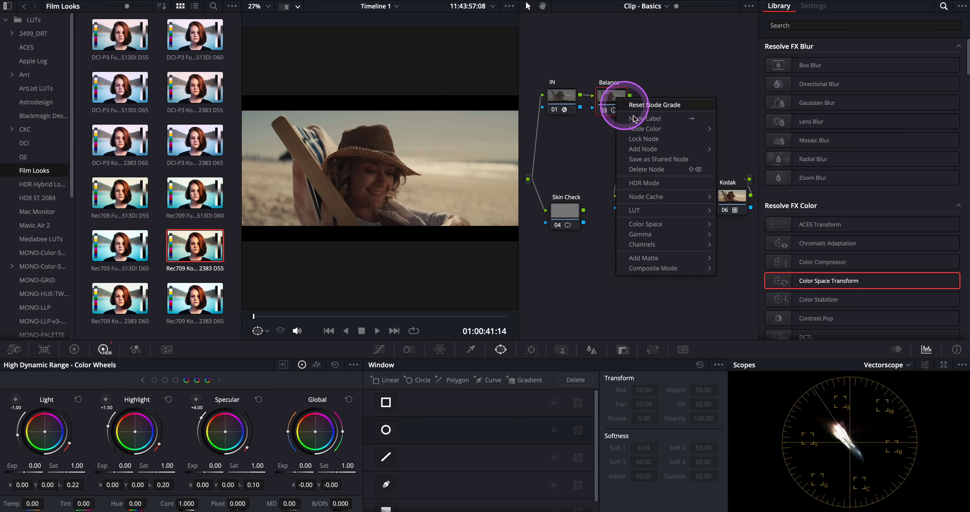
{"action": "left_click", "coordinate": [738, 208]}
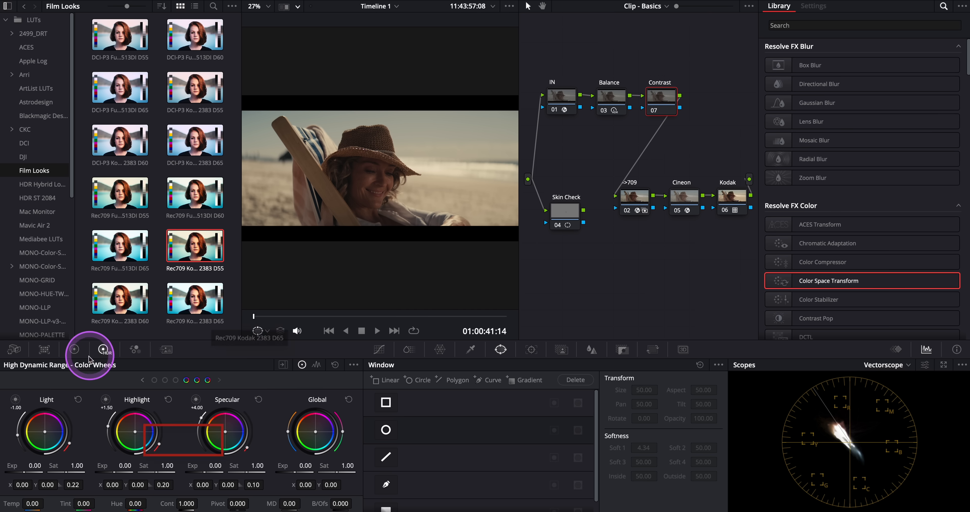
{"action": "left_click", "coordinate": [74, 350]}
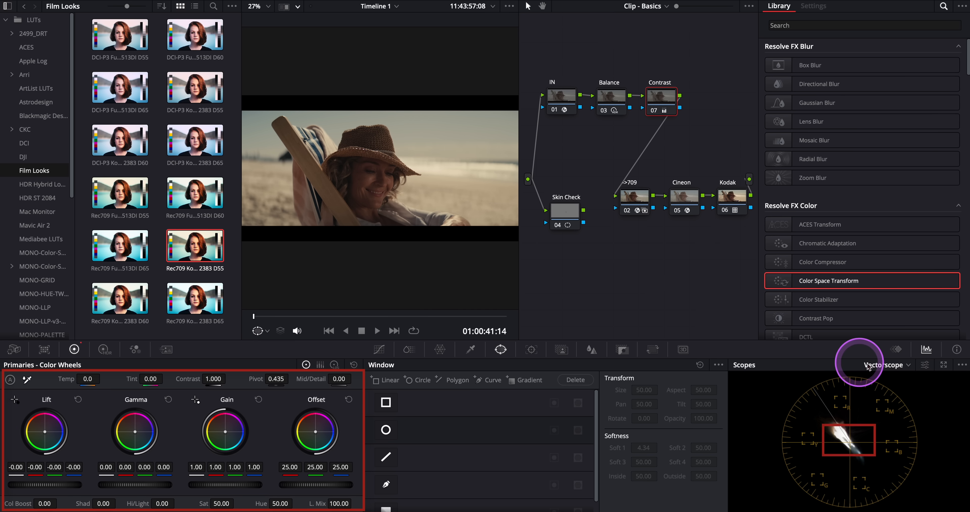
{"action": "left_click", "coordinate": [892, 365]}
{"action": "left_click", "coordinate": [902, 388]}
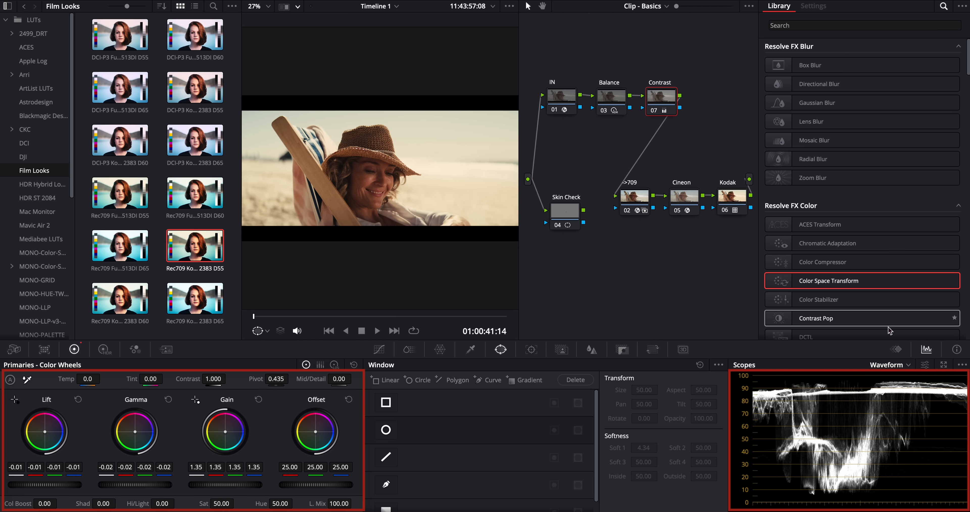
- Hide the LUT browser and compare the shot with the Contrast node off and on
{"action": "left_click", "coordinate": [76, 0]}
{"action": "left_click", "coordinate": [653, 112]}
{"action": "left_click", "coordinate": [653, 112]}
{"action": "left_click", "coordinate": [653, 112]}
{"action": "left_click", "coordinate": [653, 112]}
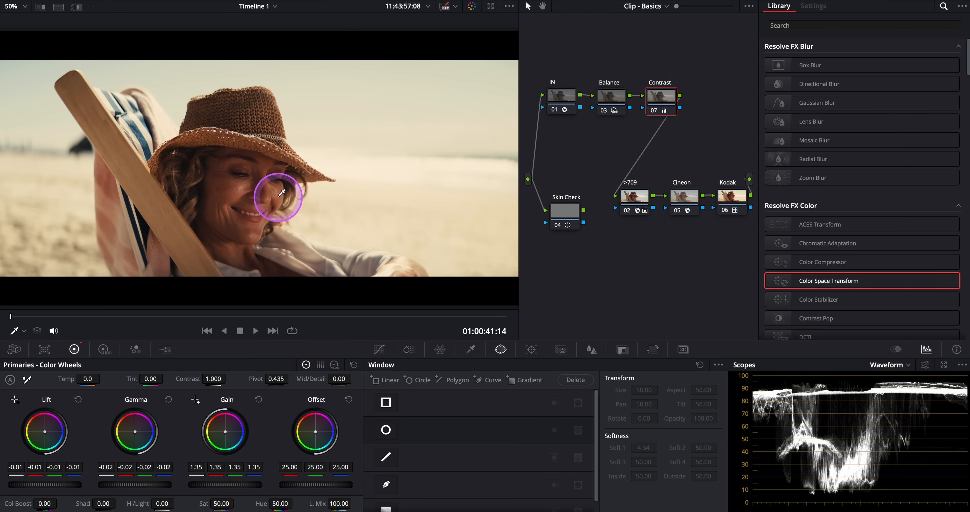
- Add a serial node labelled Background directly after the Contrast node
{"action": "right_click", "coordinate": [666, 99]}
{"action": "left_click", "coordinate": [712, 148]}
{"action": "left_click", "coordinate": [790, 148]}
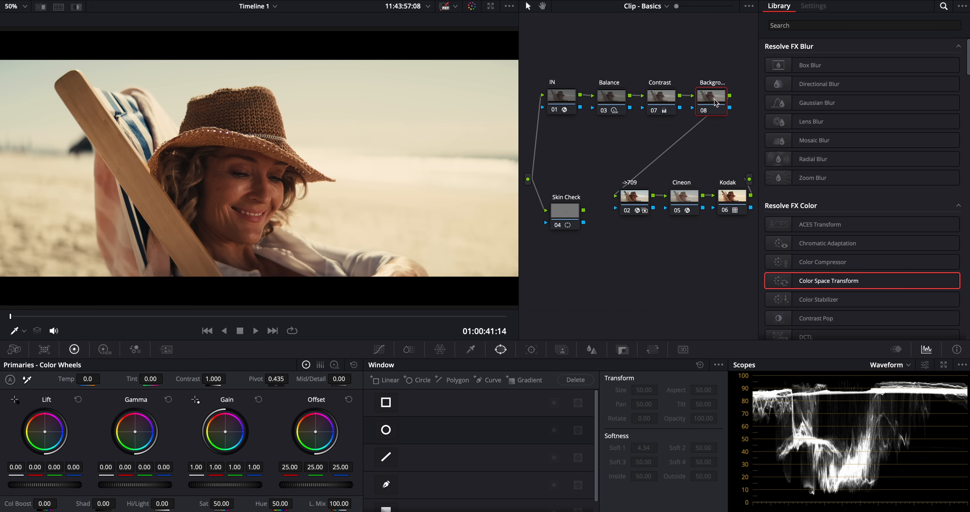
- Apply the Depth Map effect to the Background node, place the node below IN and invert the map
{"action": "left_click", "coordinate": [797, 26]}
{"action": "type", "text": "dep"}
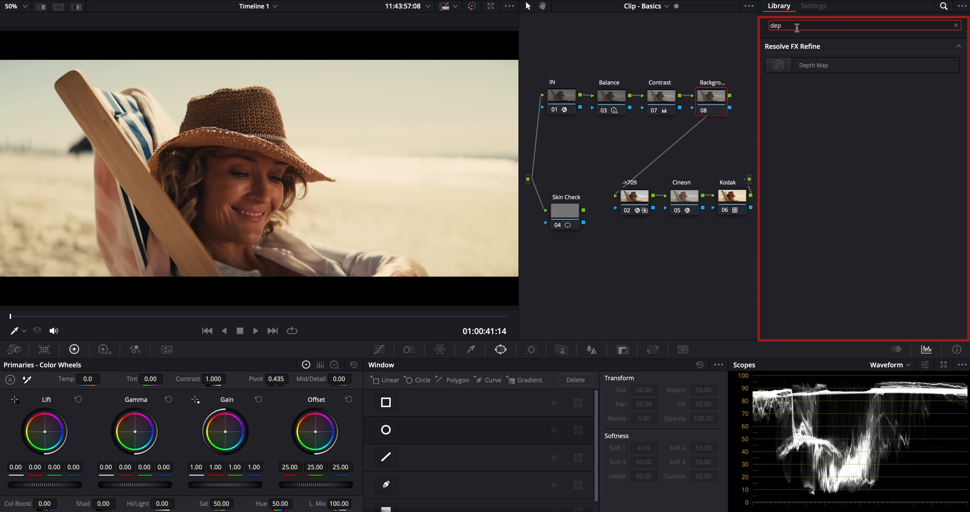
{"action": "left_click_drag", "start_coordinate": [801, 64], "coordinate": [564, 149]}
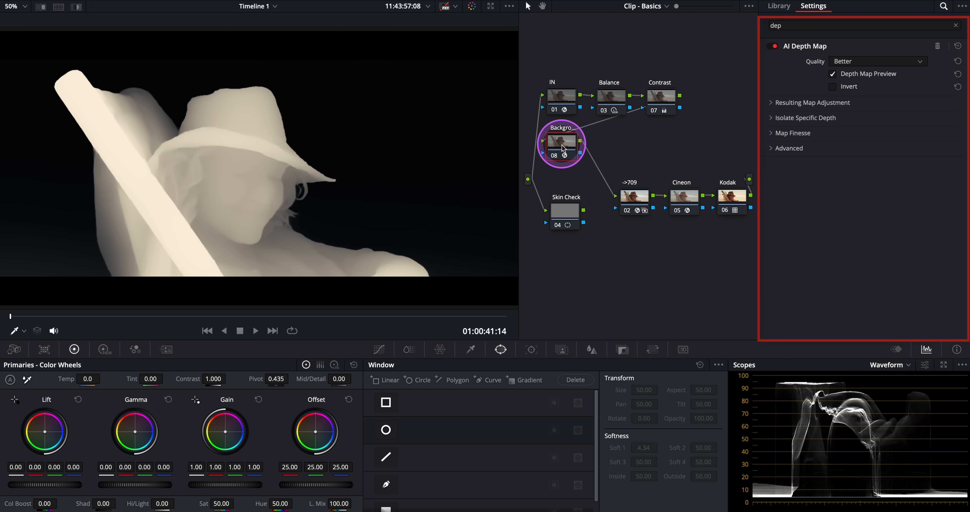
{"action": "left_click", "coordinate": [832, 87]}
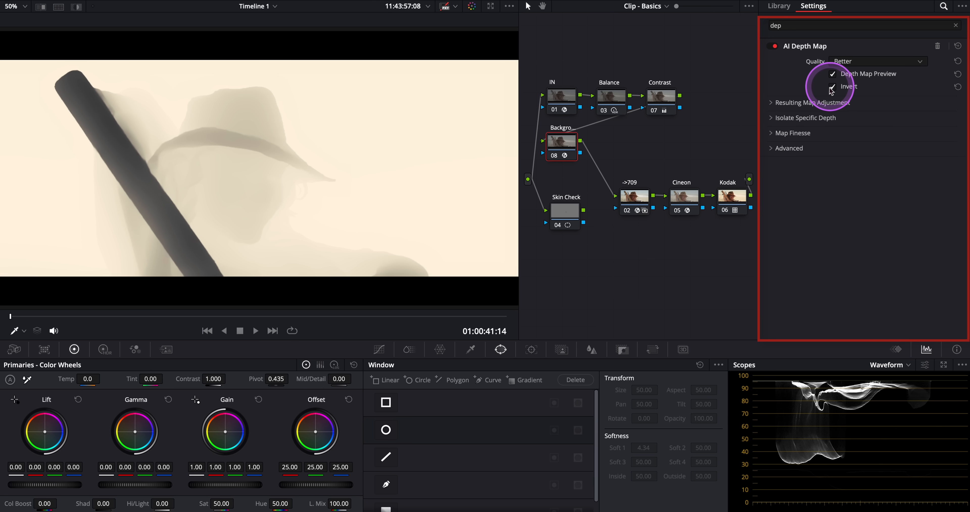
- Adjust the depth map levels with a near limit of 0.527, set its blur to 0.054 and turn off the map preview
{"action": "left_click", "coordinate": [779, 102]}
{"action": "left_click", "coordinate": [832, 117]}
{"action": "left_click_drag", "start_coordinate": [877, 136], "coordinate": [866, 144]}
{"action": "left_click", "coordinate": [792, 186]}
{"action": "left_click_drag", "start_coordinate": [865, 215], "coordinate": [834, 240]}
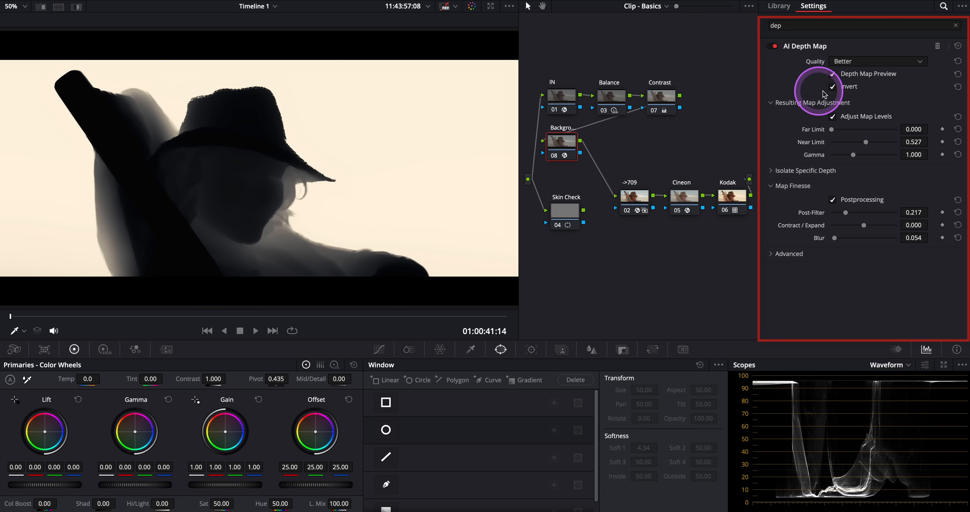
{"action": "left_click", "coordinate": [833, 74]}
- Lower the Background node's HDR Global exposure to -2.14 and set the depth map's blur to 0.098
{"action": "left_click", "coordinate": [571, 147]}
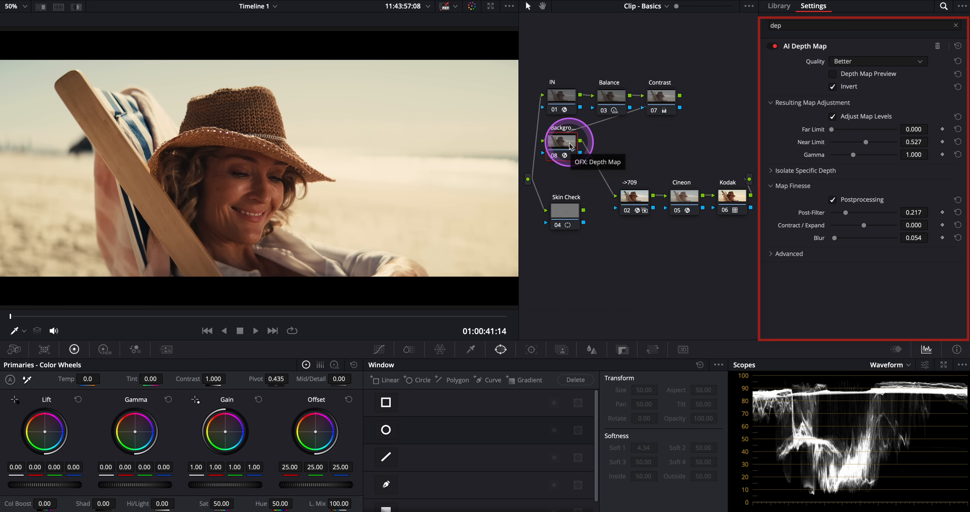
{"action": "left_click", "coordinate": [105, 349]}
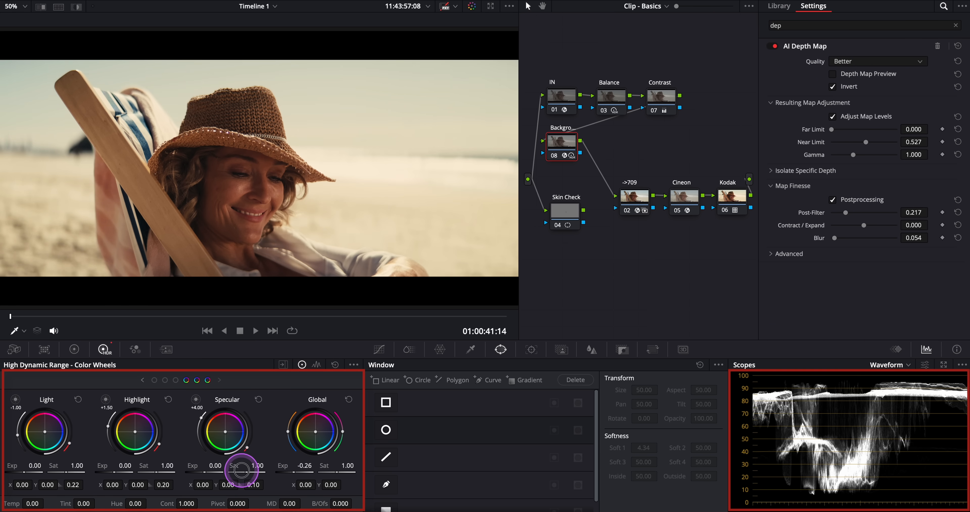
{"action": "left_click_drag", "start_coordinate": [303, 469], "coordinate": [210, 473]}
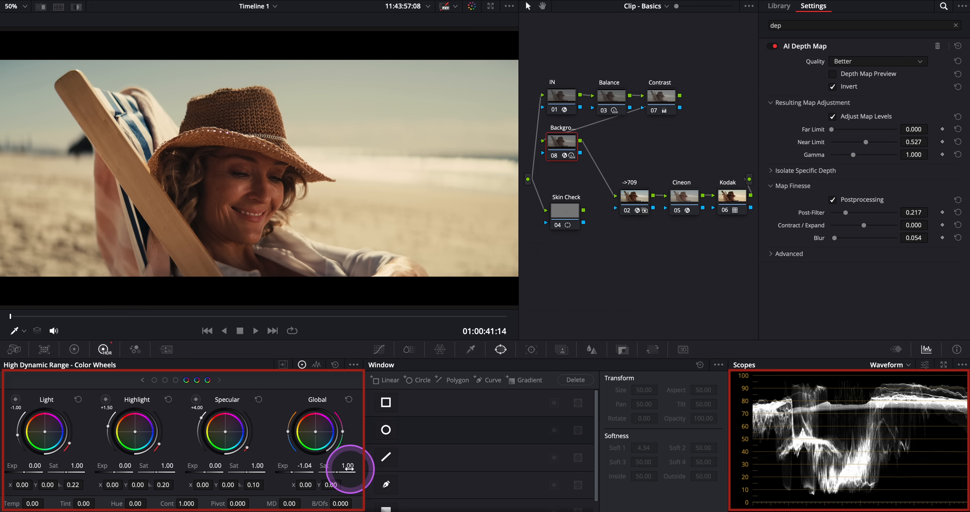
{"action": "left_click_drag", "start_coordinate": [302, 469], "coordinate": [64, 465]}
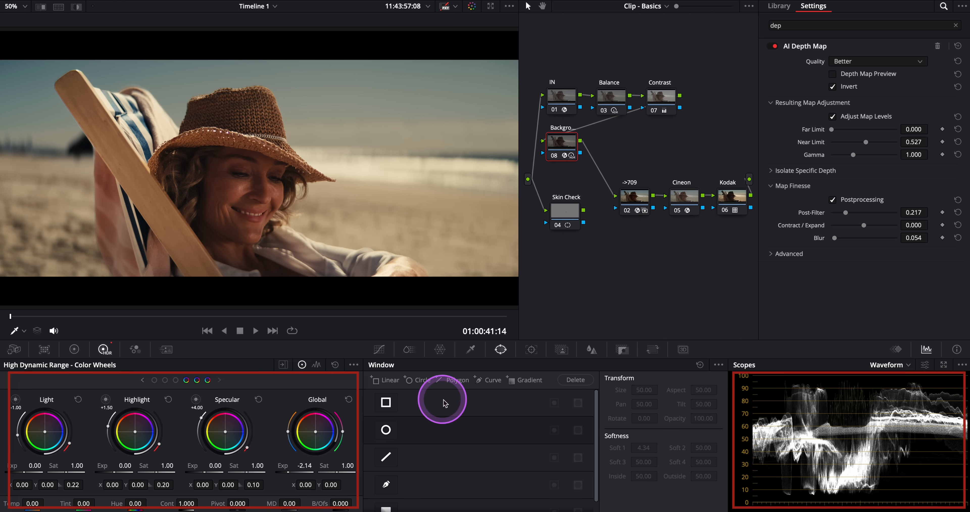
{"action": "left_click_drag", "start_coordinate": [836, 243], "coordinate": [928, 238]}
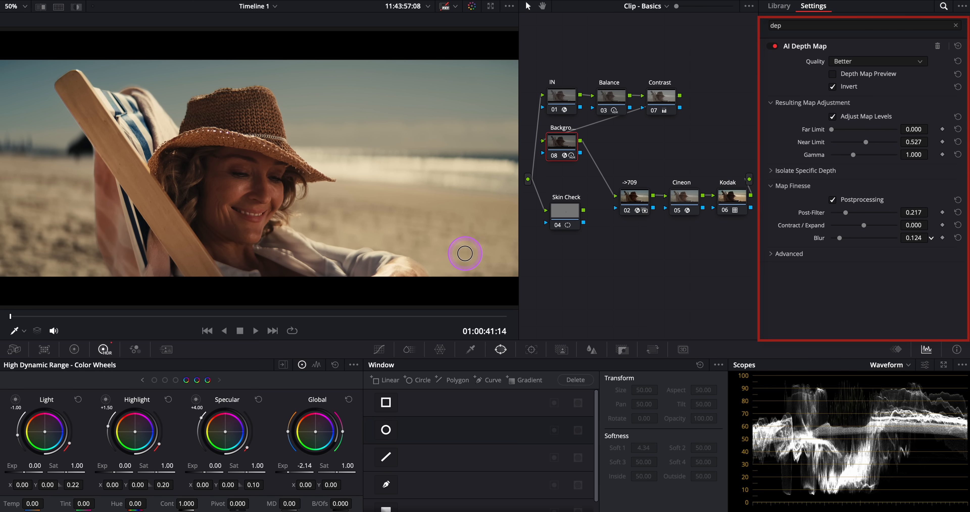
{"action": "left_click_drag", "start_coordinate": [909, 240], "coordinate": [916, 239]}
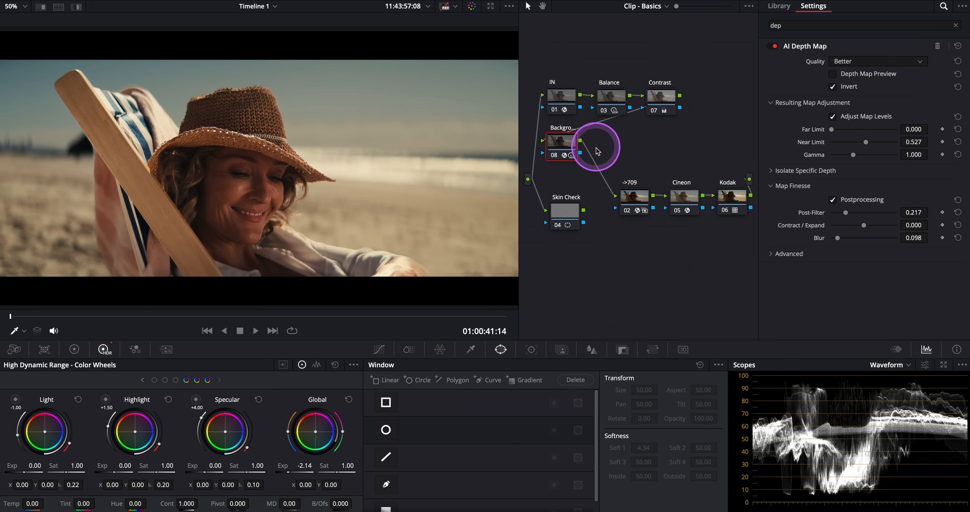
- Add an outside node after Background and label it Glow
{"action": "right_click", "coordinate": [563, 144]}
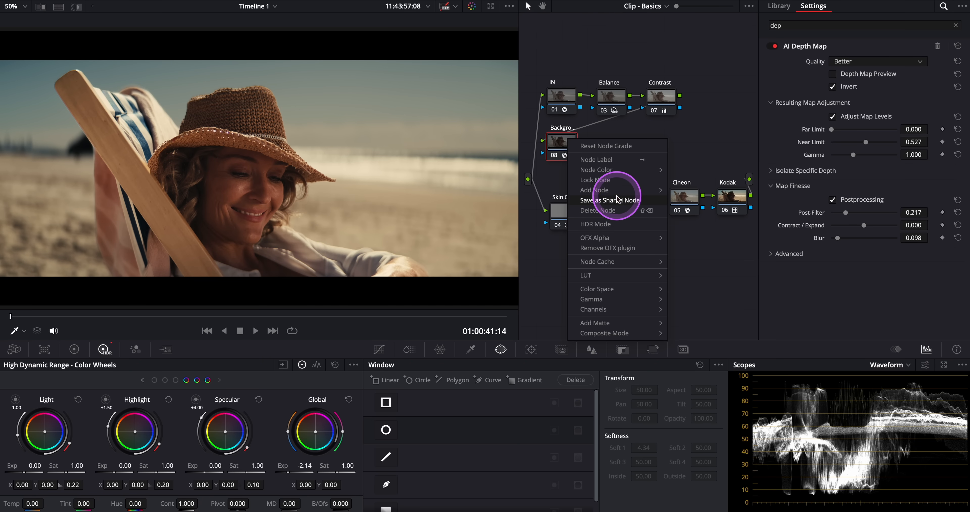
{"action": "mouse_move", "coordinate": [614, 190]}
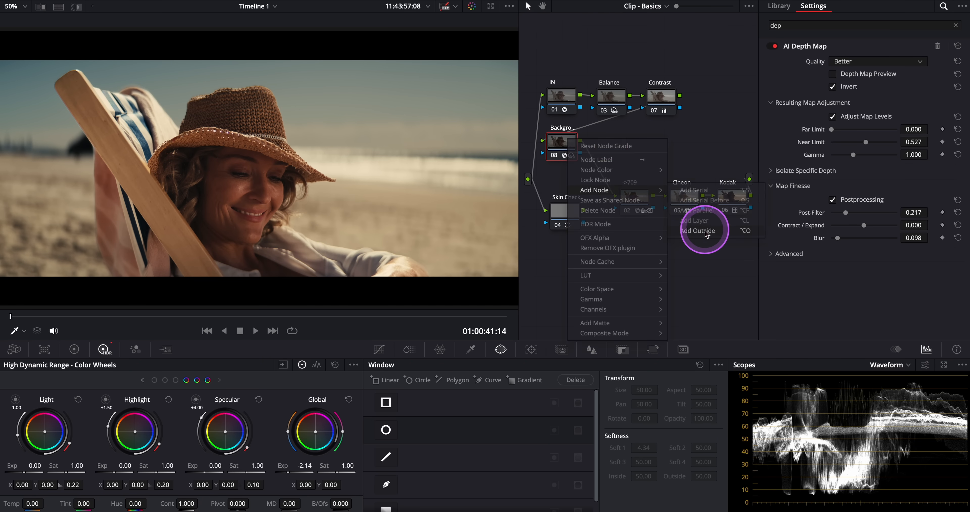
{"action": "left_click", "coordinate": [709, 224]}
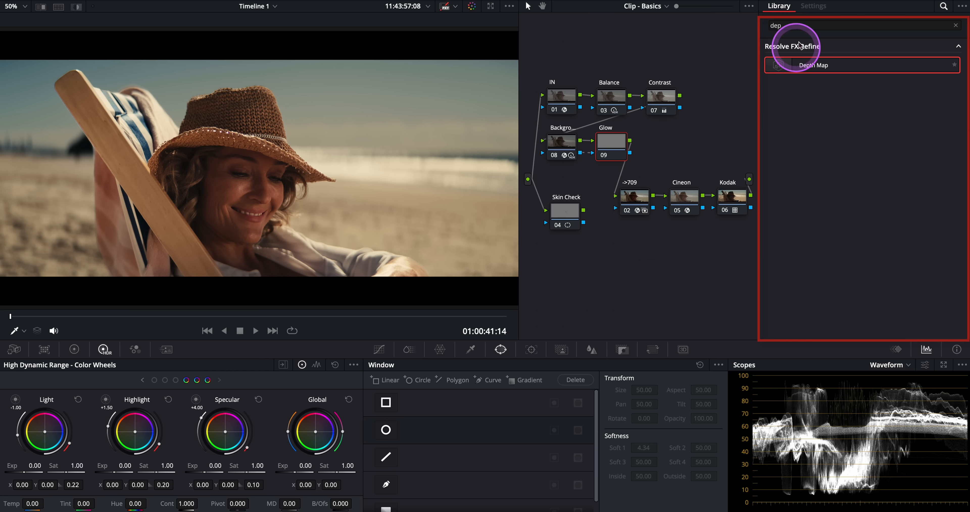
- Search the effects library for glow and apply the Glow effect to the Glow node
{"action": "left_click", "coordinate": [791, 26]}
{"action": "key", "text": "BackSpace"}
{"action": "key", "text": "BackSpace"}
{"action": "key", "text": "BackSpace"}
{"action": "type", "text": "glow"}
{"action": "left_click_drag", "start_coordinate": [806, 65], "coordinate": [627, 141]}
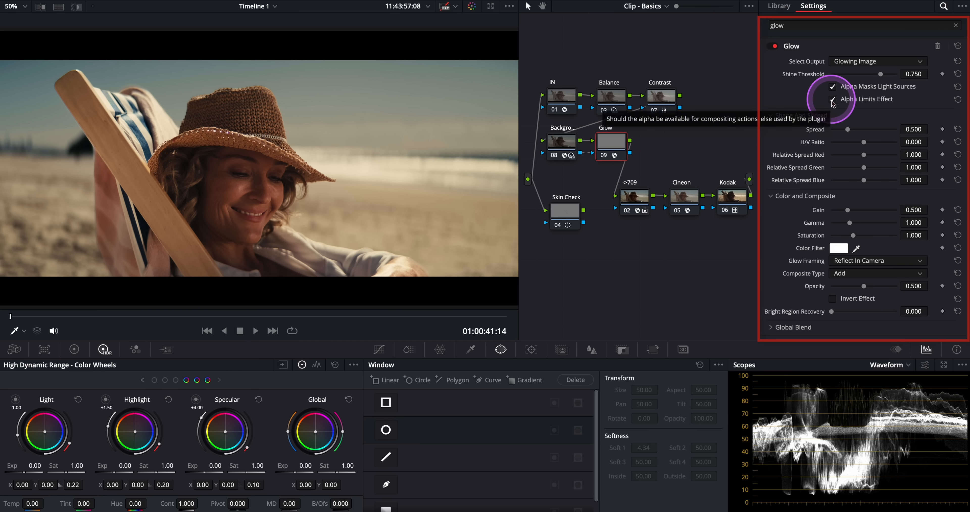
- Set the glow's composite type to Screen and its shine threshold to 0.333
{"action": "left_click", "coordinate": [849, 276]}
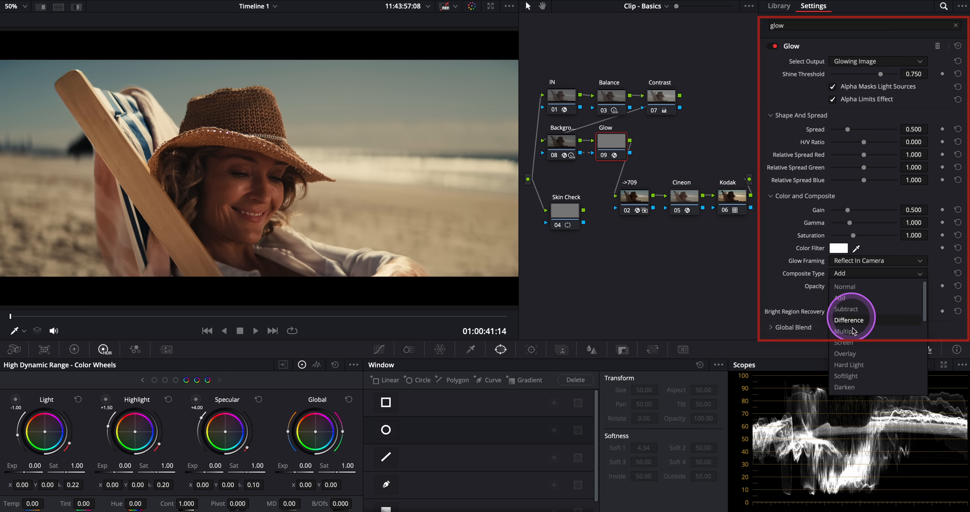
{"action": "left_click", "coordinate": [856, 347]}
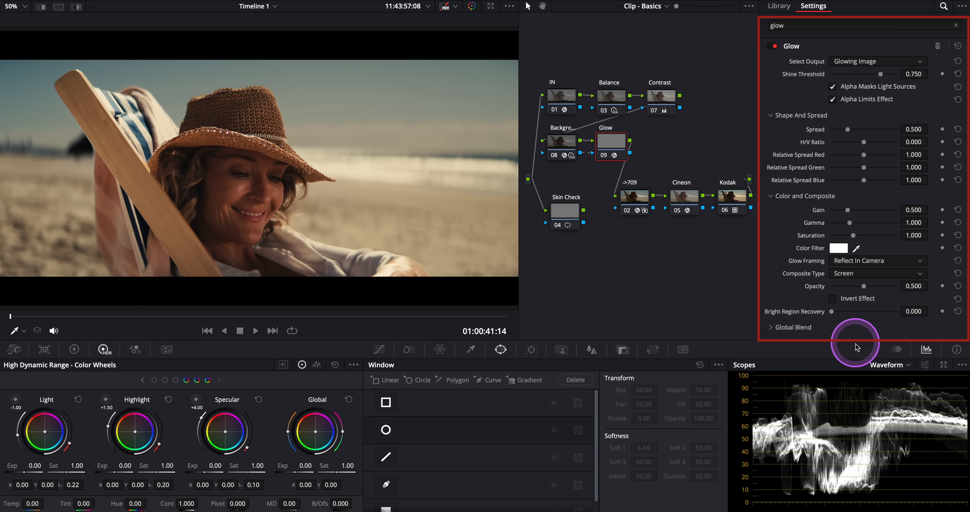
{"action": "left_click_drag", "start_coordinate": [880, 76], "coordinate": [854, 82]}
- Compare the shot with the Glow node off and on
{"action": "left_click", "coordinate": [603, 157]}
{"action": "left_click", "coordinate": [603, 156]}
{"action": "left_click", "coordinate": [604, 156]}
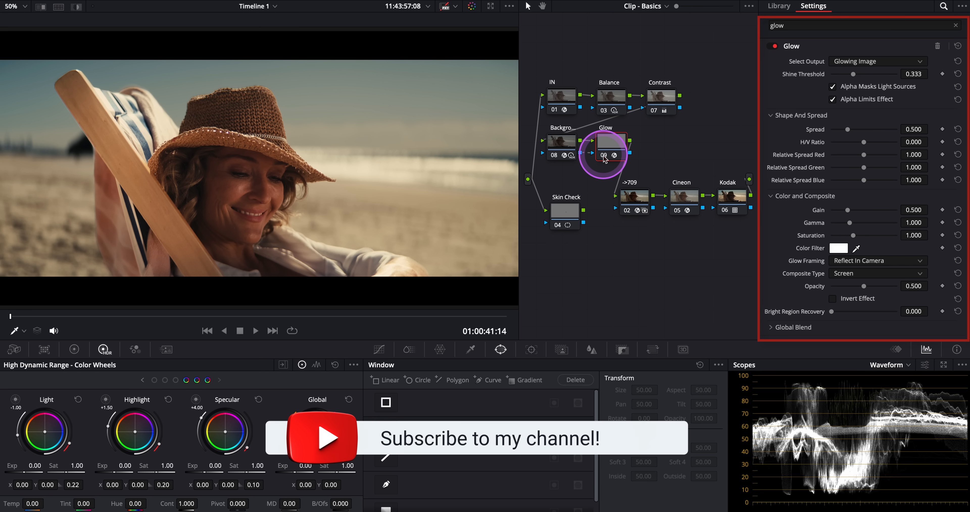
{"action": "left_click", "coordinate": [603, 157]}
{"action": "left_click", "coordinate": [604, 156]}
- Set the glow's spread to 0.100 and opacity to 0.729, and raise the node's HDR Shadow exposure to 0.30
{"action": "left_click_drag", "start_coordinate": [848, 129], "coordinate": [838, 130]}
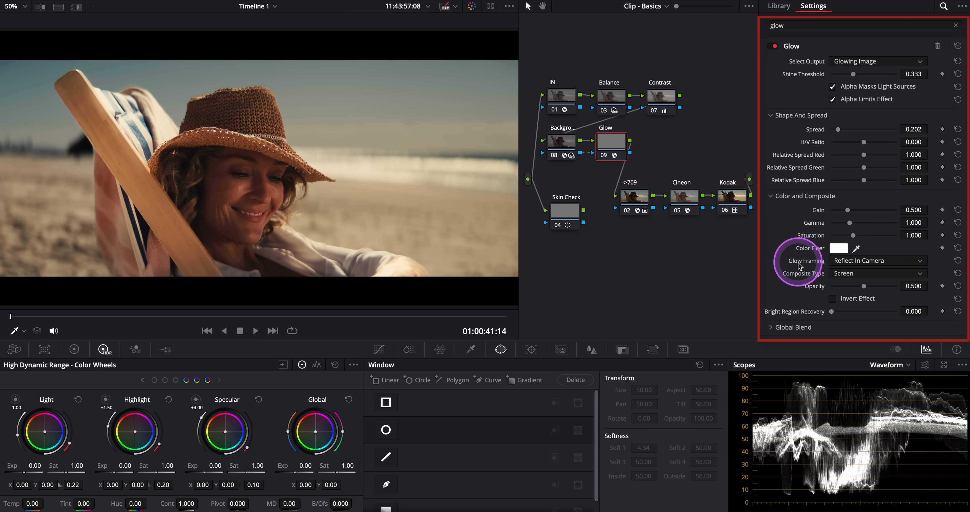
{"action": "left_click_drag", "start_coordinate": [864, 286], "coordinate": [873, 288]}
{"action": "left_click_drag", "start_coordinate": [838, 130], "coordinate": [834, 130]}
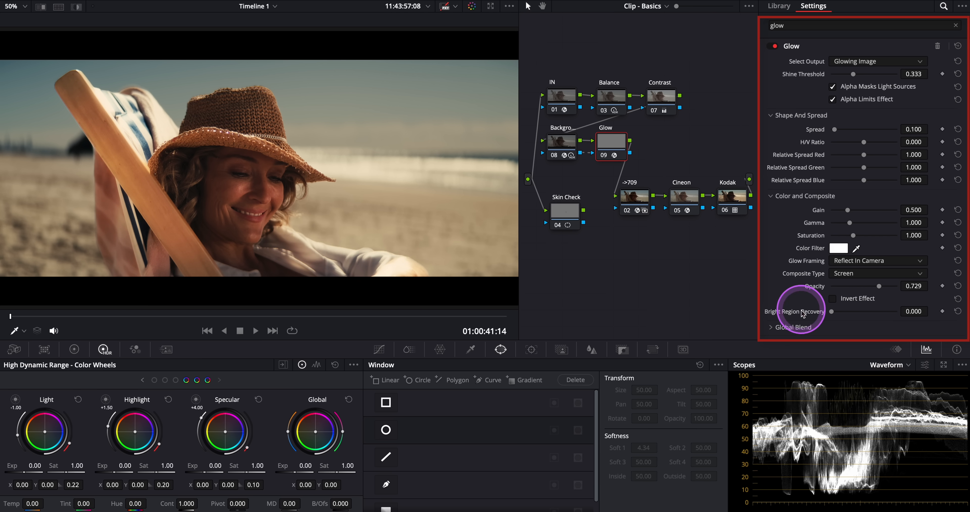
{"action": "left_click", "coordinate": [177, 380]}
{"action": "left_click_drag", "start_coordinate": [25, 472], "coordinate": [87, 469]}
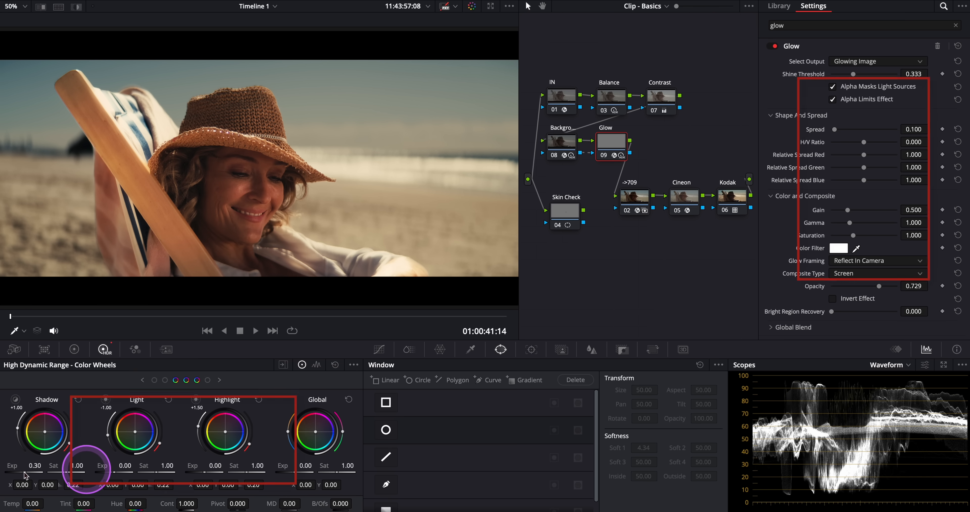
- Enlarge the viewer, compare the shot with and without the Glow node, and restore the normal layout
{"action": "key", "text": "alt+f"}
{"action": "key", "text": "super+d"}
{"action": "key", "text": "super+d"}
{"action": "key", "text": "super+d"}
{"action": "key", "text": "super+d"}
{"action": "key", "text": "super+d"}
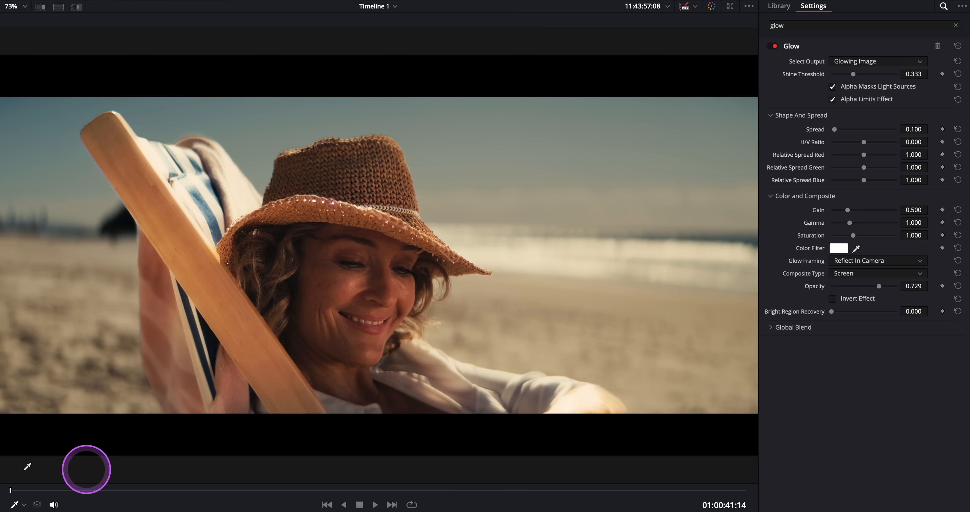
{"action": "key", "text": "super+d"}
{"action": "key", "text": "alt+f"}
- Add a serial node labelled Printer L after the Glow node
{"action": "right_click", "coordinate": [607, 141]}
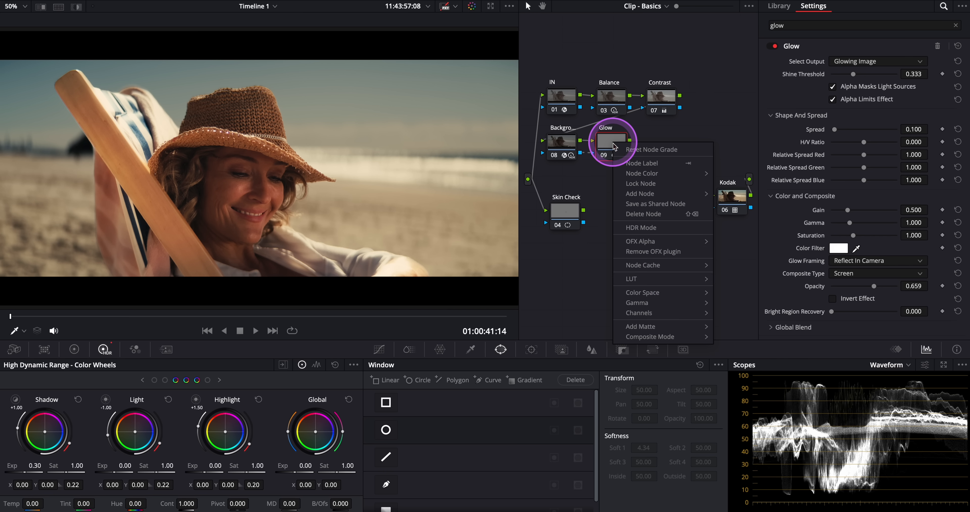
{"action": "mouse_move", "coordinate": [656, 183]}
{"action": "mouse_move", "coordinate": [677, 194]}
{"action": "left_click", "coordinate": [721, 193]}
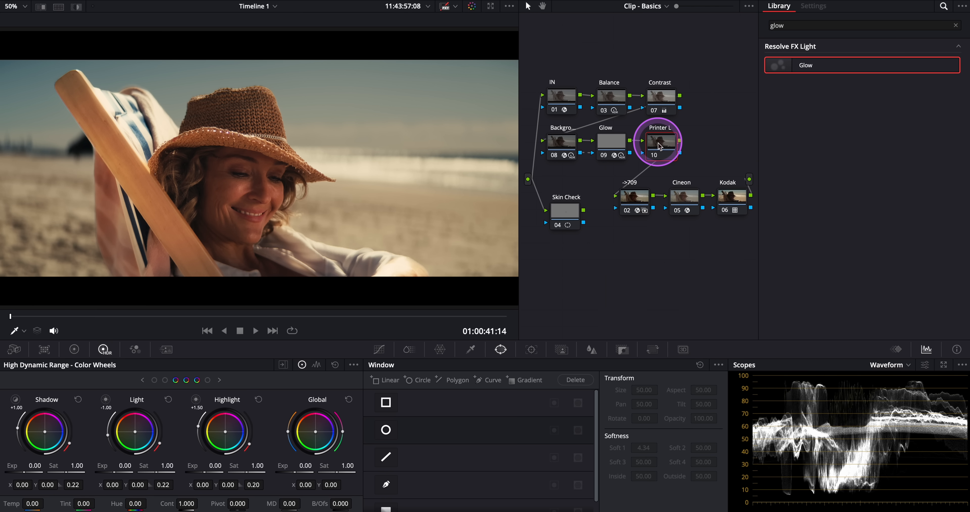
- On the Printer L node, add one full printer light point of green and one of red, and view the shot full screen
{"action": "left_click", "coordinate": [367, 5]}
{"action": "mouse_move", "coordinate": [427, 281]}
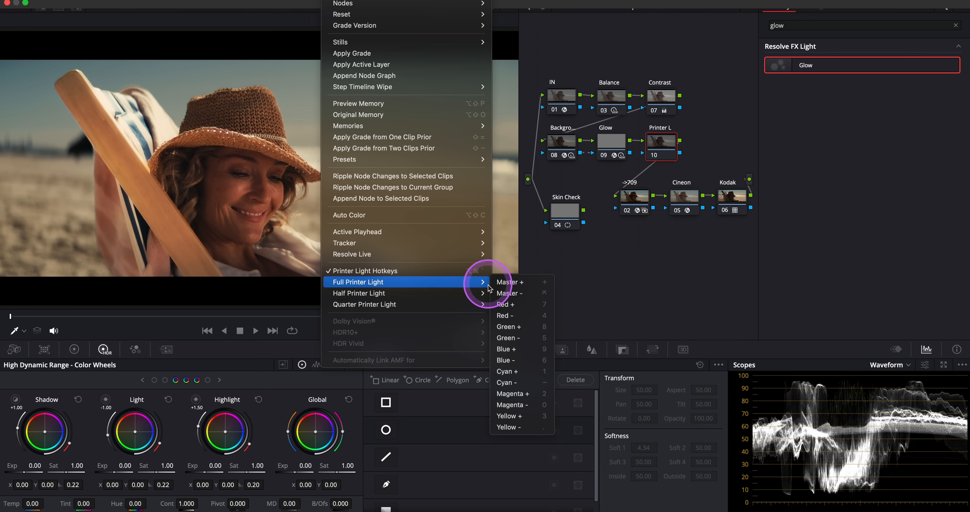
{"action": "left_click", "coordinate": [517, 322]}
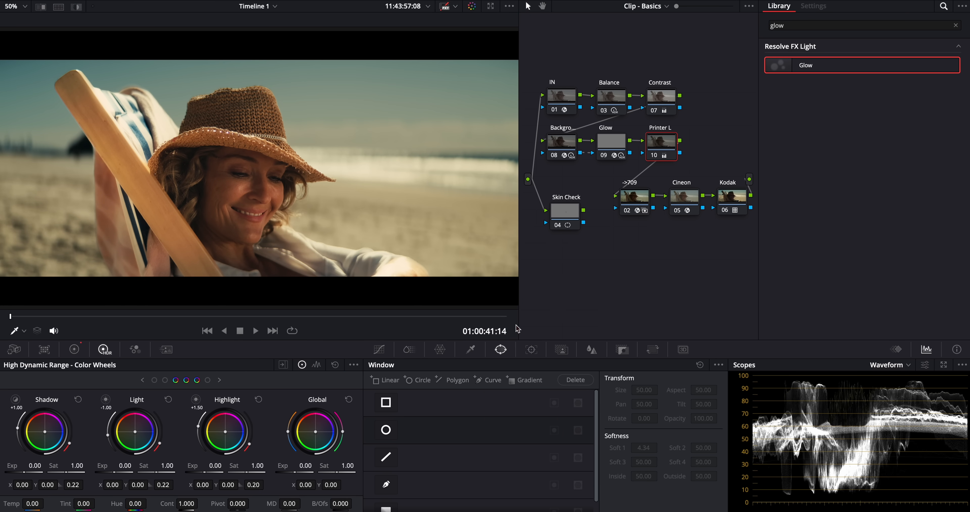
{"action": "left_click", "coordinate": [285, 5]}
{"action": "mouse_move", "coordinate": [426, 282]}
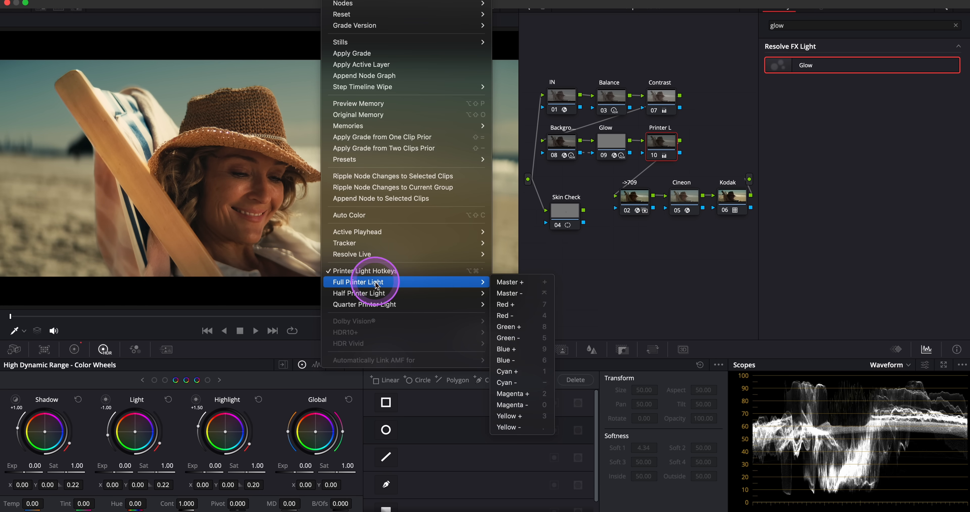
{"action": "left_click", "coordinate": [526, 310]}
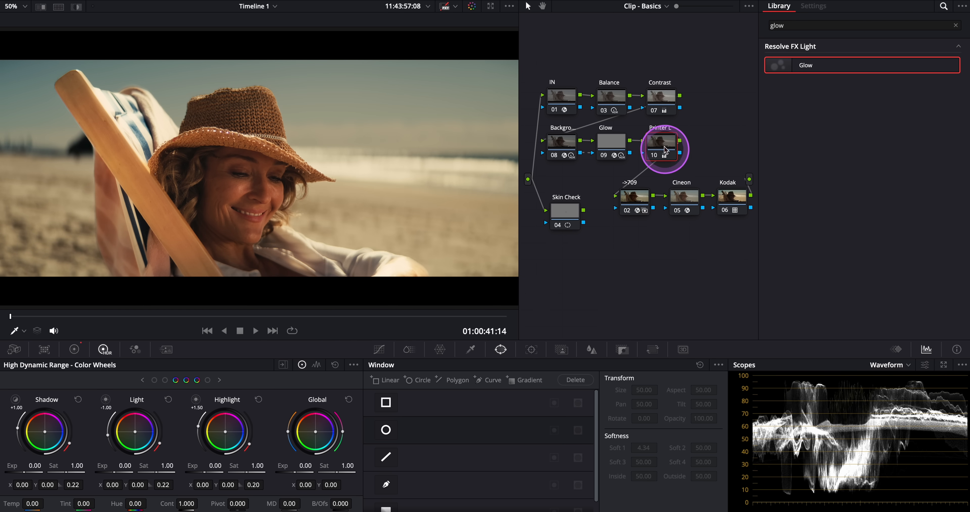
{"action": "key", "text": "super+f"}
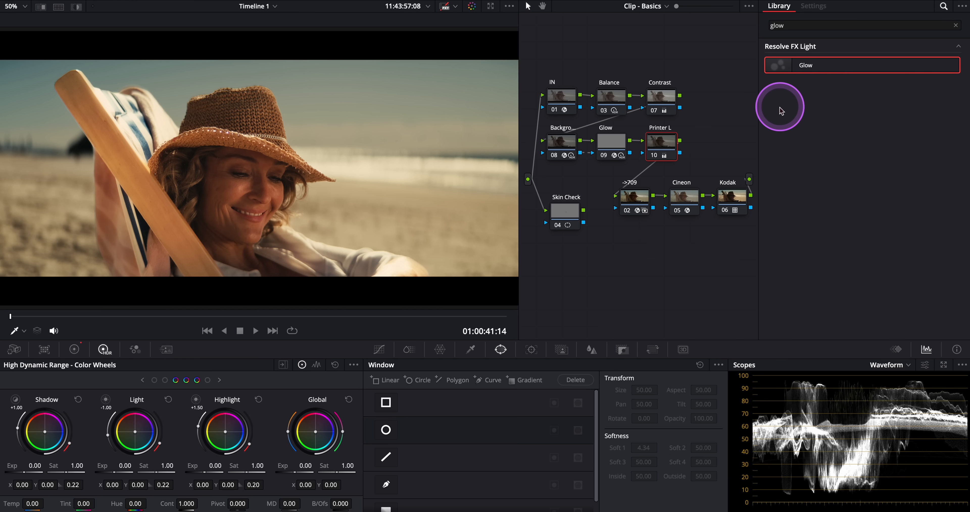
- Add a serial node labelled Film Look after the Printer L node
{"action": "right_click", "coordinate": [656, 142]}
{"action": "mouse_move", "coordinate": [696, 194]}
{"action": "left_click", "coordinate": [787, 190]}
{"action": "type", "text": "Film Look"}
{"action": "key", "text": "Return"}
- Apply the Film Look Creator effect to the Film Look node with the Clean Slate preset and a Film Look Blend of 0.200
{"action": "left_click_drag", "start_coordinate": [800, 26], "coordinate": [739, 30]}
{"action": "type", "text": "Film"}
{"action": "left_click_drag", "start_coordinate": [814, 121], "coordinate": [709, 144]}
{"action": "left_click", "coordinate": [847, 61]}
{"action": "left_click", "coordinate": [850, 123]}
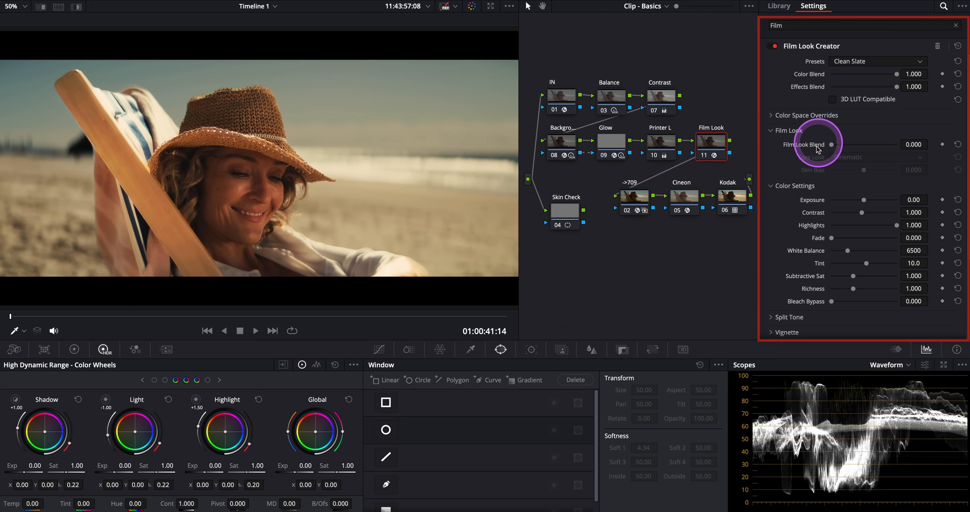
{"action": "left_click_drag", "start_coordinate": [831, 144], "coordinate": [844, 145]}
{"action": "scroll", "coordinate": [799, 260], "scroll_direction": "down", "scroll_amount": 5}
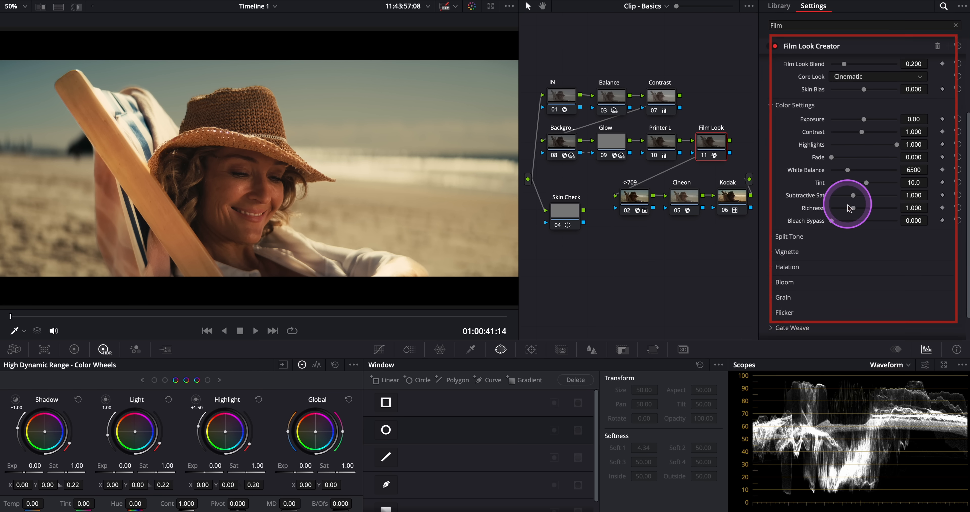
- Enlarge the viewer, set the effect's Subtractive Sat to 1.200, and compare the shot with the effect off and on
{"action": "key", "text": "shift+f"}
{"action": "left_click_drag", "start_coordinate": [853, 276], "coordinate": [853, 275]}
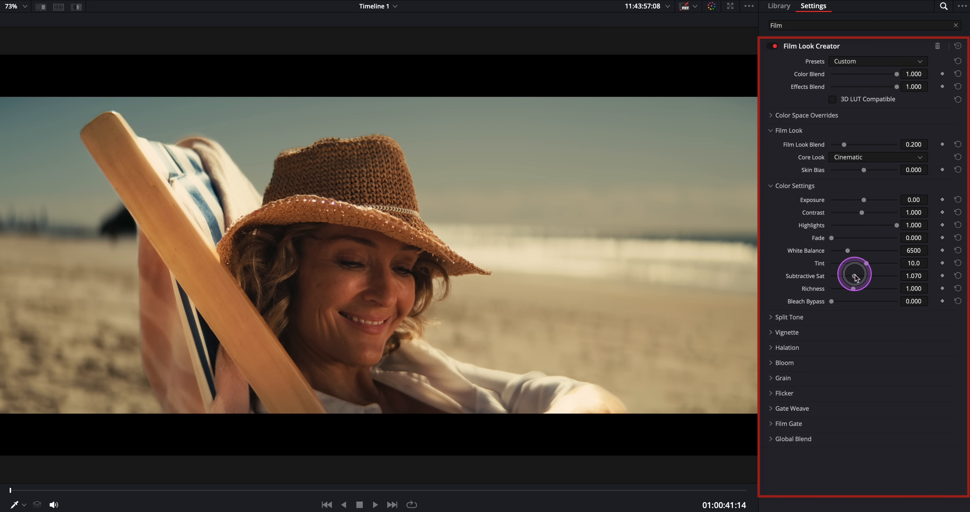
{"action": "double_click", "coordinate": [912, 277]}
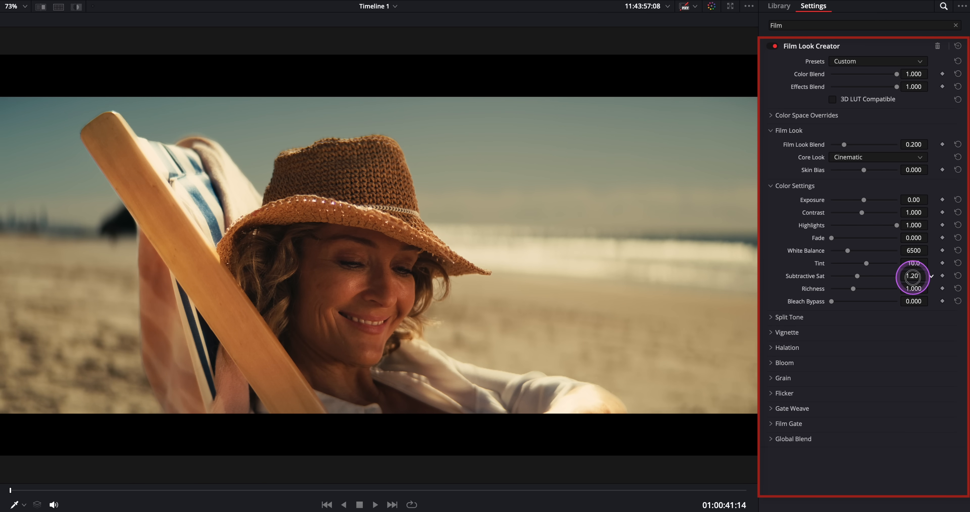
{"action": "type", "text": "1.2"}
{"action": "key", "text": "Return"}
{"action": "left_click", "coordinate": [775, 46]}
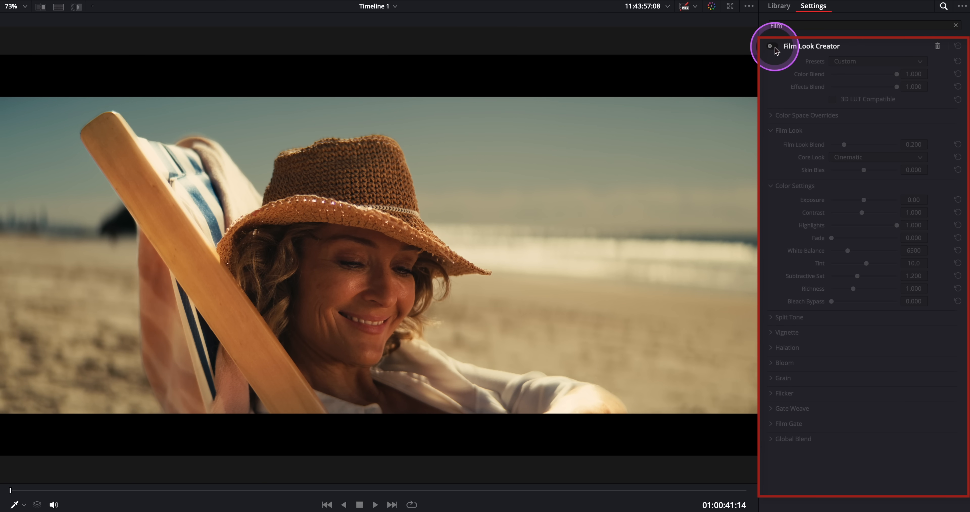
{"action": "left_click", "coordinate": [775, 47]}
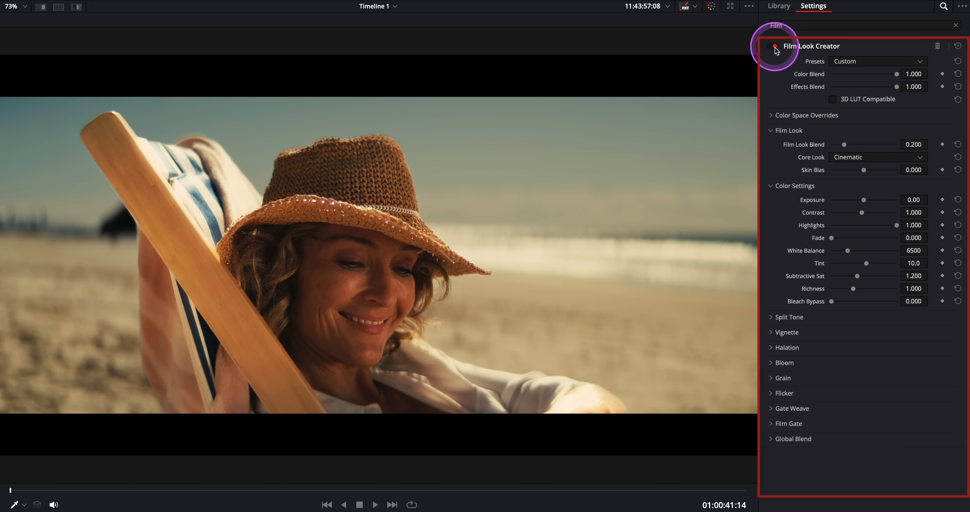
- Enable Split Tone with amount 0.124, hue angle 61.4 and pivot 0.256, and compare the shot with the effect off and on
{"action": "left_click", "coordinate": [773, 319]}
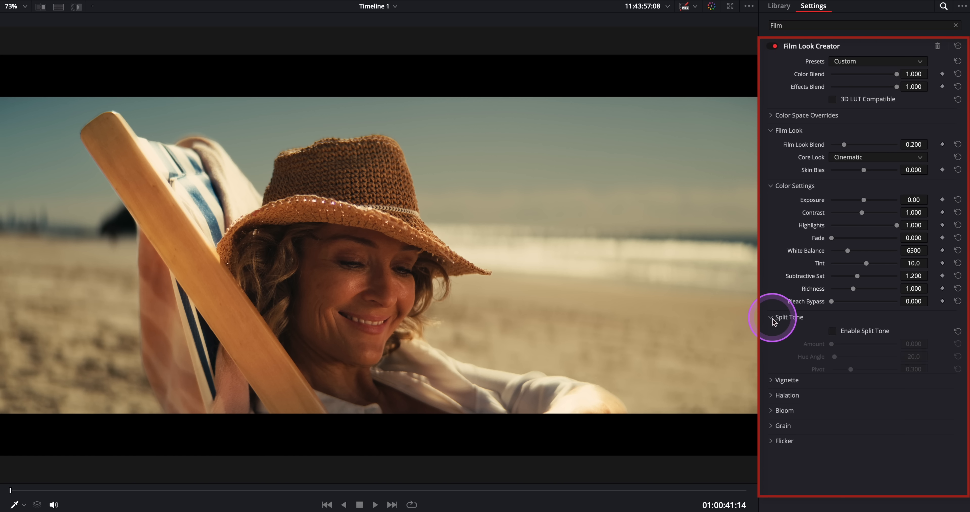
{"action": "left_click", "coordinate": [832, 332]}
{"action": "left_click_drag", "start_coordinate": [832, 344], "coordinate": [859, 344]}
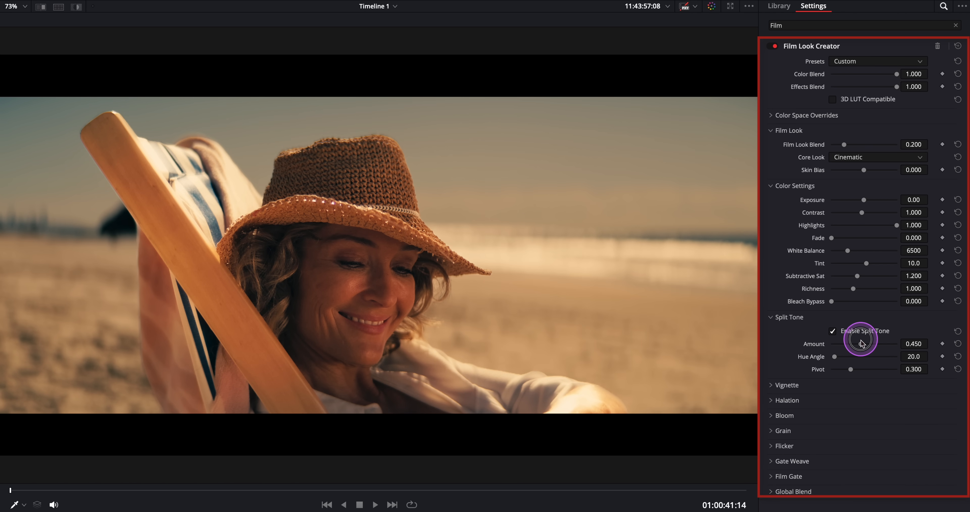
{"action": "mouse_move", "coordinate": [835, 358]}
{"action": "left_mouse_down"}
{"action": "mouse_move", "coordinate": [855, 356]}
{"action": "mouse_move", "coordinate": [842, 360]}
{"action": "left_mouse_up"}
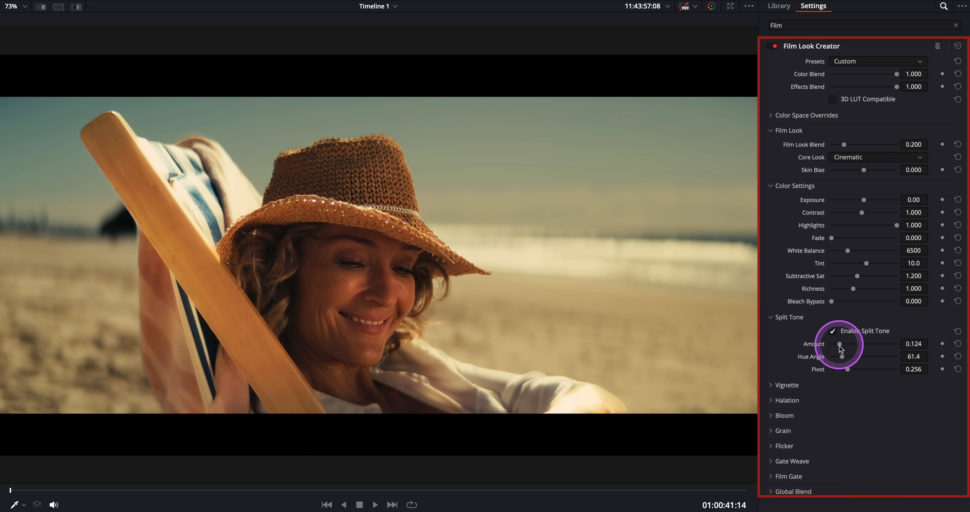
{"action": "left_click", "coordinate": [771, 46]}
{"action": "left_click", "coordinate": [772, 46]}
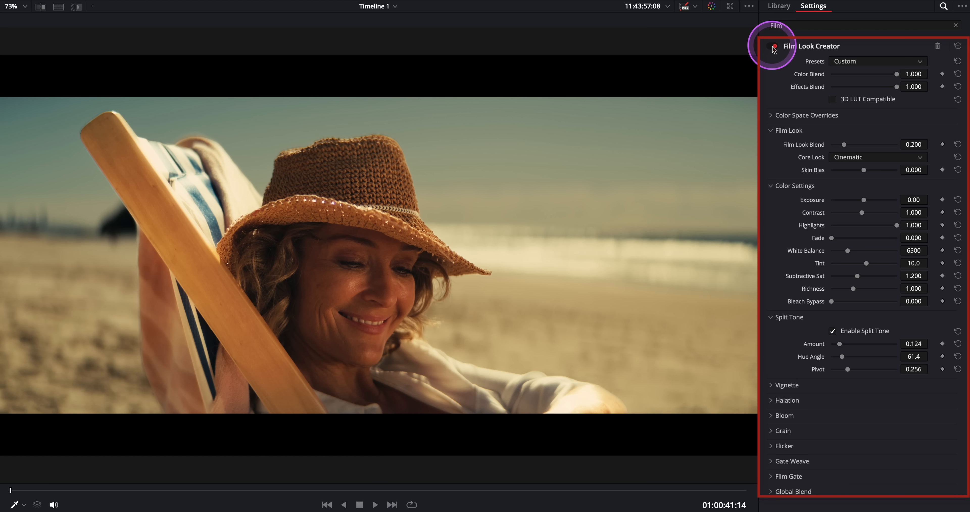
- Enable the Film Look Creator's Vignette, Halation and Bloom with their default settings
{"action": "left_click", "coordinate": [787, 384]}
{"action": "scroll", "coordinate": [810, 376], "scroll_direction": "down", "scroll_amount": 1}
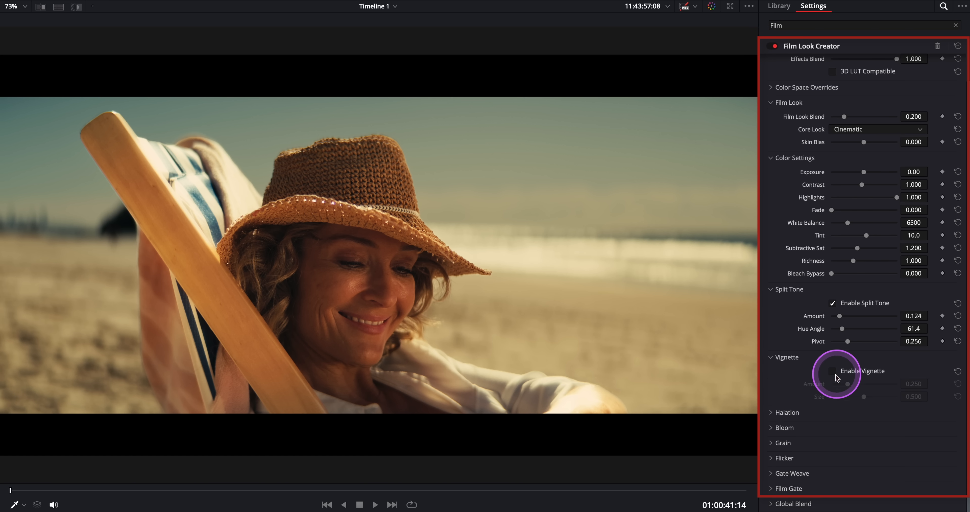
{"action": "left_click", "coordinate": [833, 372]}
{"action": "left_click", "coordinate": [776, 412]}
{"action": "scroll", "coordinate": [801, 368], "scroll_direction": "down", "scroll_amount": 3}
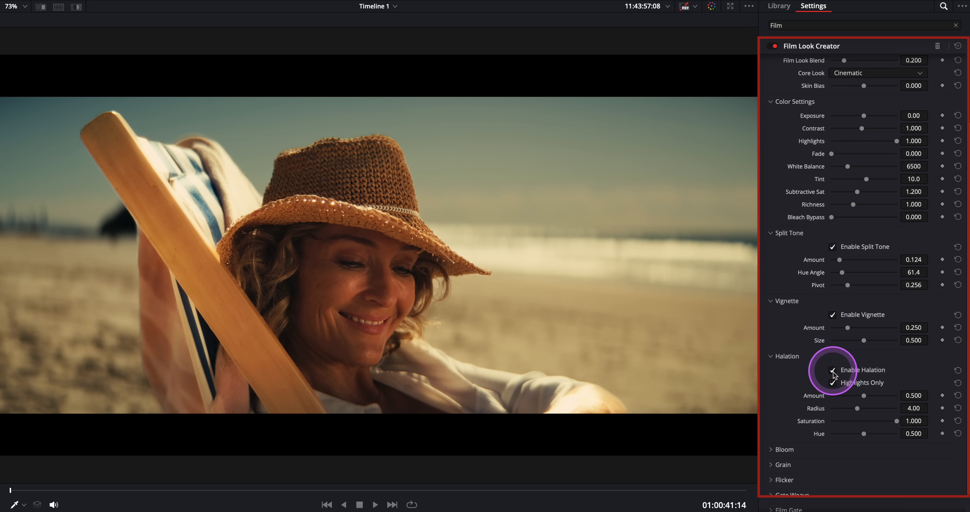
{"action": "left_click", "coordinate": [769, 432]}
{"action": "left_click", "coordinate": [832, 440]}
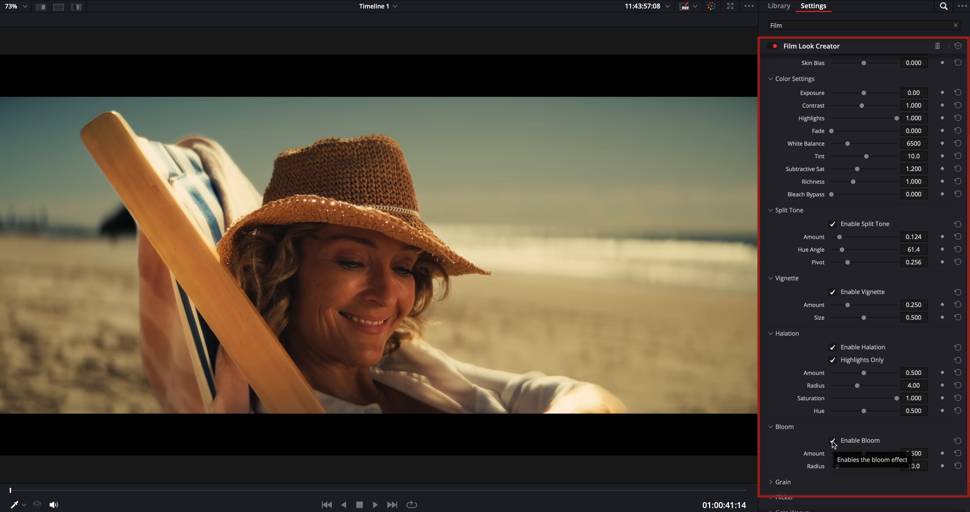
- Try a much larger bloom radius and reset it to the default
{"action": "scroll", "coordinate": [810, 453], "scroll_direction": "down", "scroll_amount": 1}
{"action": "left_click_drag", "start_coordinate": [838, 464], "coordinate": [969, 467]}
{"action": "left_click", "coordinate": [958, 464]}
- Enable Grain with the 35mm preset and compare the shot with the Film Look Creator off and on
{"action": "scroll", "coordinate": [809, 437], "scroll_direction": "down", "scroll_amount": 2}
{"action": "left_click", "coordinate": [772, 442]}
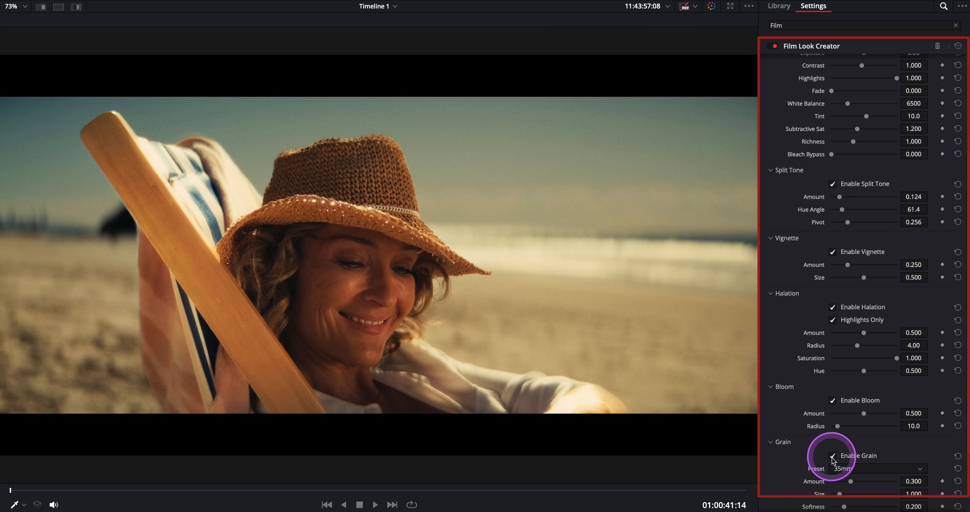
{"action": "left_click", "coordinate": [832, 458]}
{"action": "scroll", "coordinate": [804, 460], "scroll_direction": "down", "scroll_amount": 1}
{"action": "left_click", "coordinate": [770, 47]}
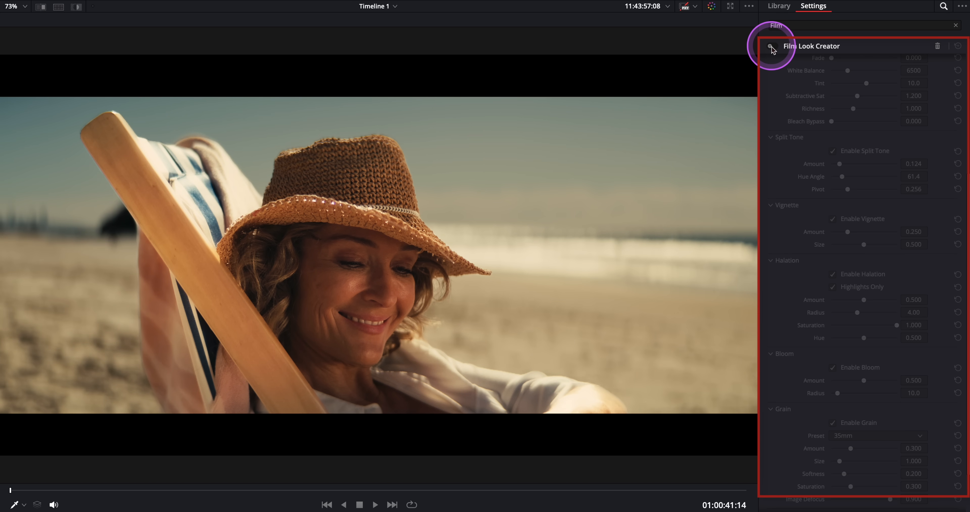
{"action": "left_click", "coordinate": [770, 46]}
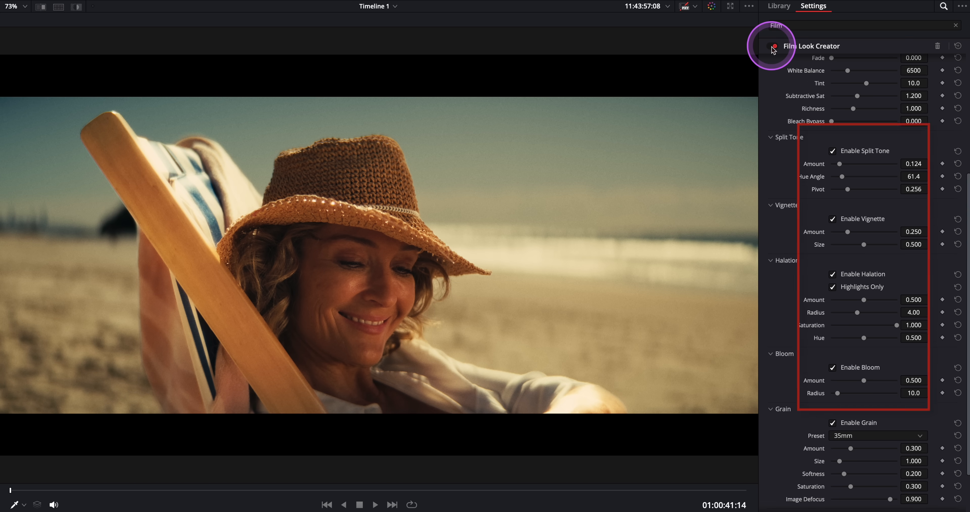
- Restore the normal layout and move the ->709, Cineon, Kodak and Skin Check nodes down to make room in the node graph
{"action": "key", "text": "alt+f"}
{"action": "left_click", "coordinate": [636, 213]}
{"action": "left_click", "coordinate": [568, 232]}
- Add a serial node after the Film Look node and place it in a new row above Skin Check
{"action": "left_click", "coordinate": [708, 142]}
{"action": "right_click", "coordinate": [709, 143]}
{"action": "left_click", "coordinate": [708, 141]}
{"action": "right_click", "coordinate": [708, 142]}
{"action": "mouse_move", "coordinate": [738, 186]}
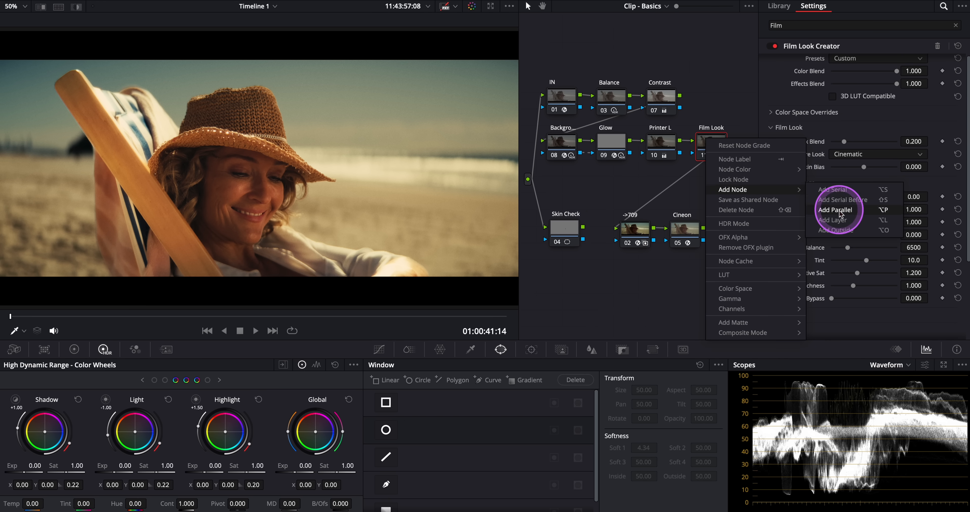
{"action": "left_click", "coordinate": [843, 193]}
{"action": "left_click_drag", "start_coordinate": [554, 182], "coordinate": [571, 191]}
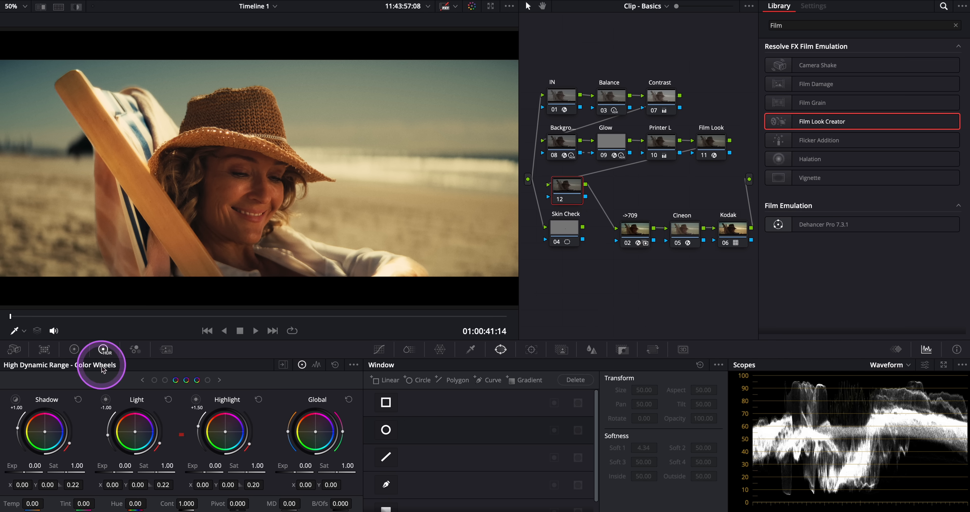
- On the new node, set the exposure of the HDR Highlight and Specular wheels to -1.00 each
{"action": "left_click", "coordinate": [203, 472]}
{"action": "left_click", "coordinate": [194, 401]}
{"action": "double_click", "coordinate": [212, 466]}
{"action": "type", "text": "-1"}
{"action": "key", "text": "Return"}
{"action": "left_click", "coordinate": [219, 379]}
{"action": "double_click", "coordinate": [213, 466]}
{"action": "type", "text": "-1"}
{"action": "key", "text": "Return"}
- Compare the shot with the new node off and on, and set its HDR Highlight exposure to -0.70
{"action": "left_click", "coordinate": [560, 199]}
{"action": "left_click", "coordinate": [560, 200]}
{"action": "left_click_drag", "start_coordinate": [122, 468], "coordinate": [171, 471]}
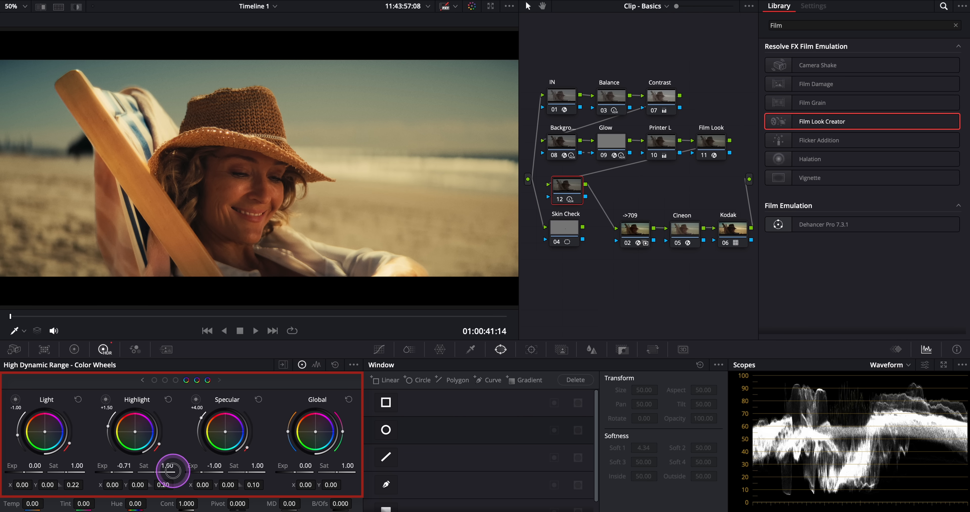
- Compare the highlights with the new node disabled and enabled, and view the graded shot full screen
{"action": "left_click", "coordinate": [560, 199]}
{"action": "left_click", "coordinate": [560, 199]}
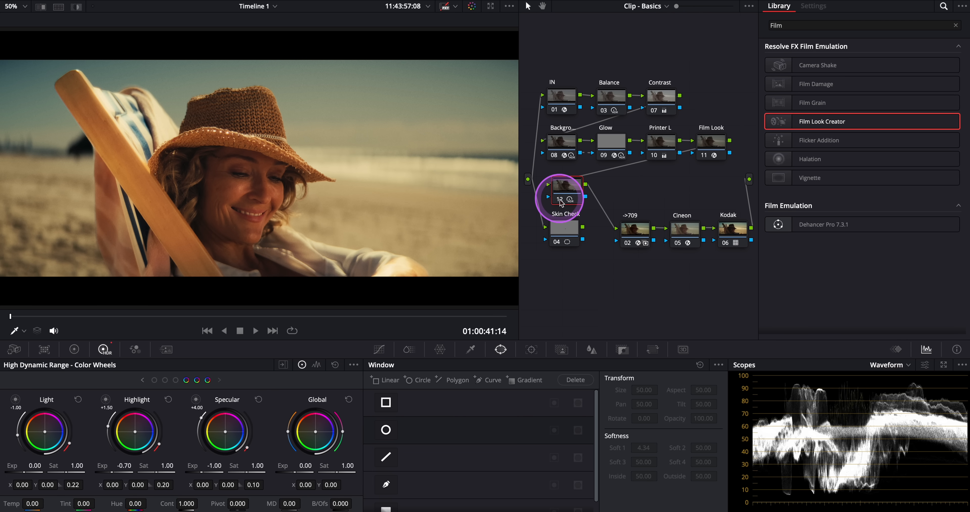
{"action": "left_click", "coordinate": [560, 200]}
{"action": "left_click", "coordinate": [560, 199]}
{"action": "key", "text": "super+f"}
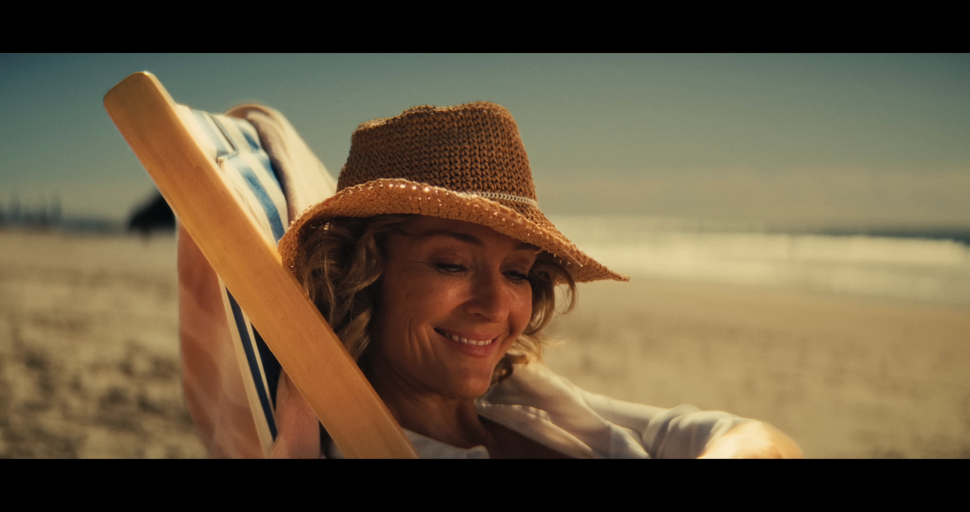